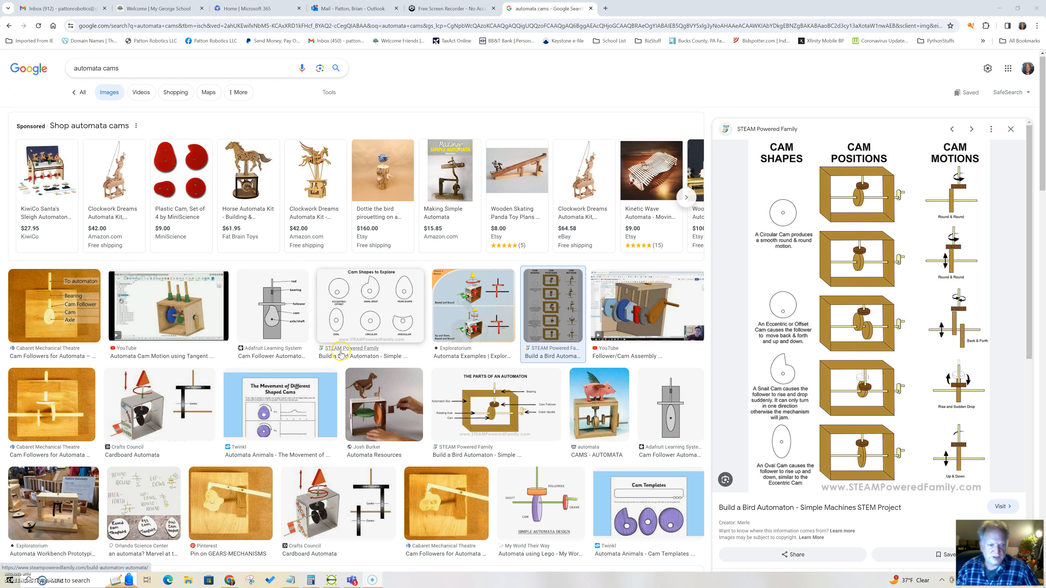
Examine the cam shape and cam motion reference diagrams in the automata cams image results.
left_click(341, 330)
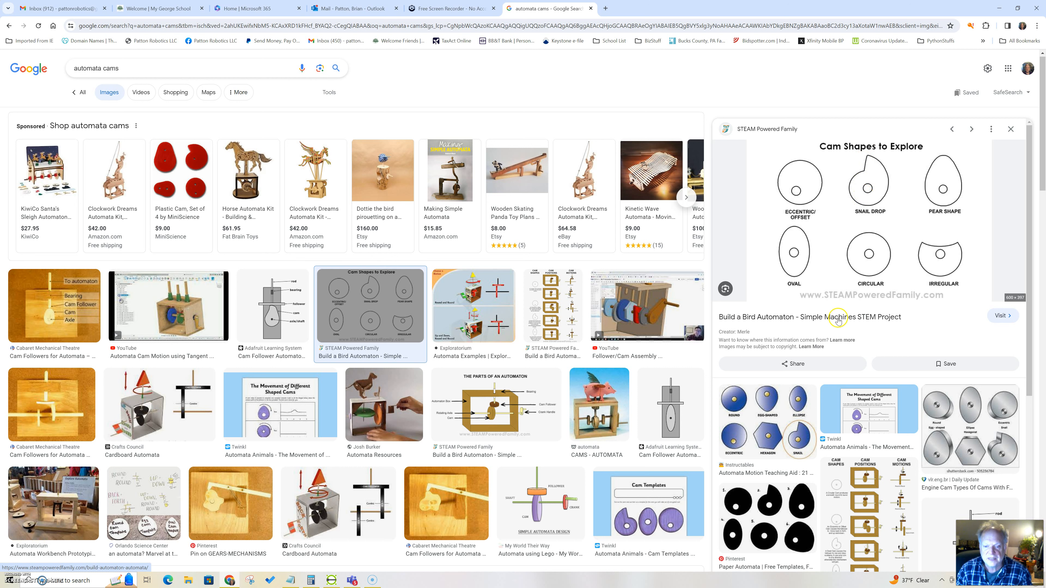
left_click(866, 512)
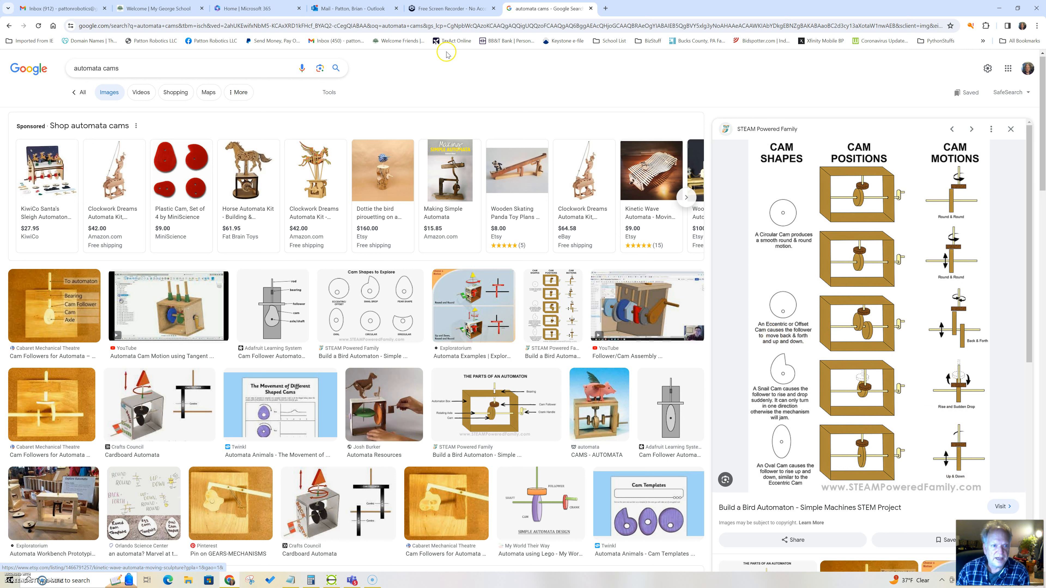
Switch to LibreCAD, close the BUtBox.dxf drawing view and bring up the box (12).dxf drawing.
left_click(331, 579)
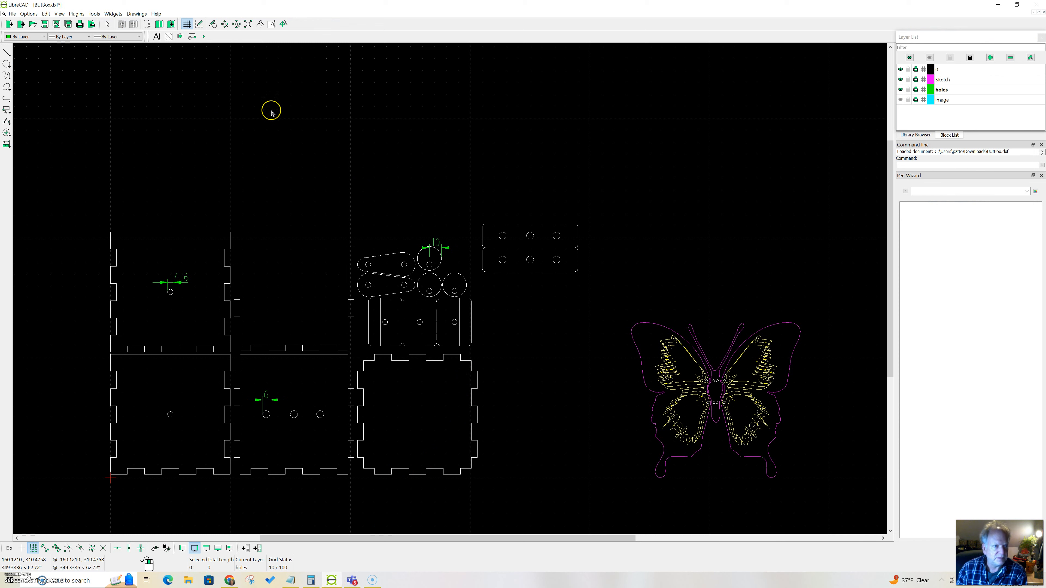
left_click(1038, 13)
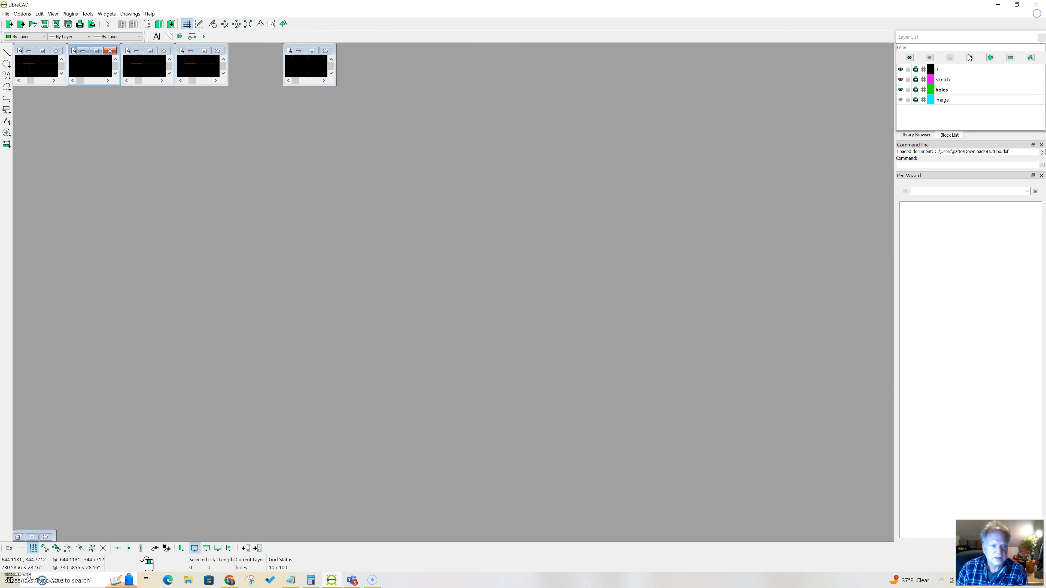
left_click(205, 52)
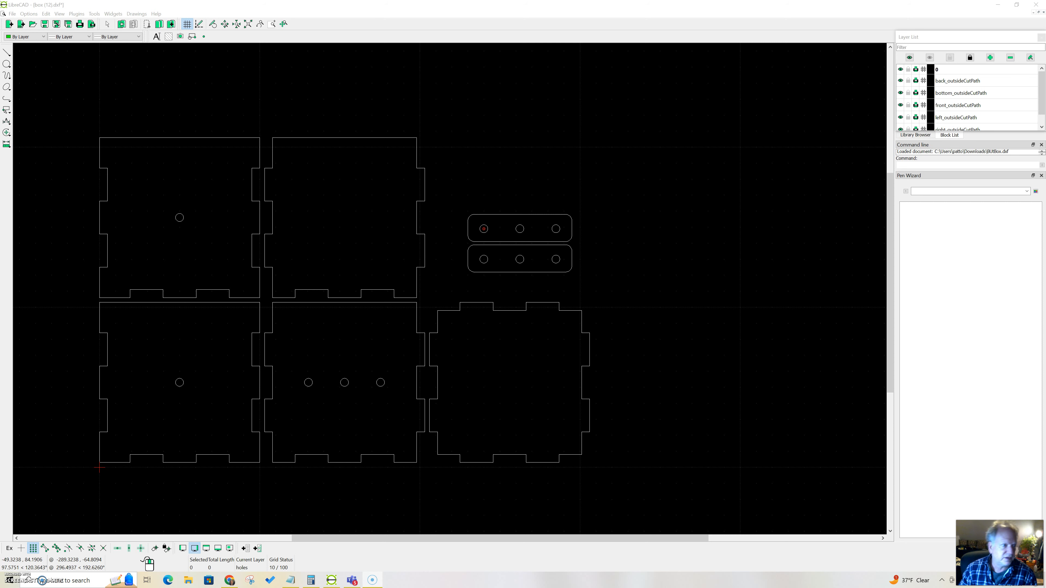
Draw a circle of radius 10 by centre and point, centred at 240,190 above the two three-hole rounded bars.
left_click(6, 64)
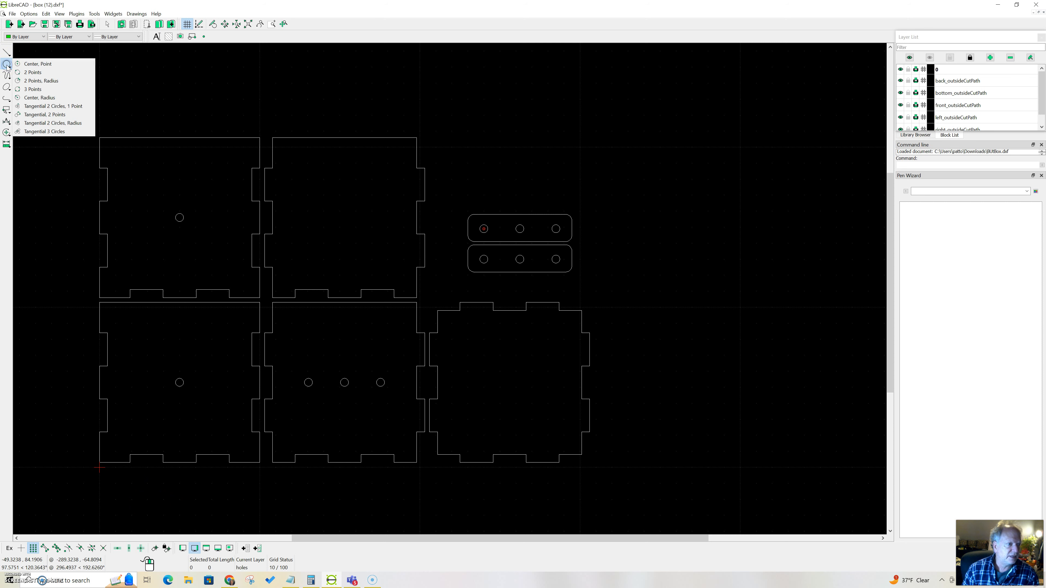
left_click(35, 64)
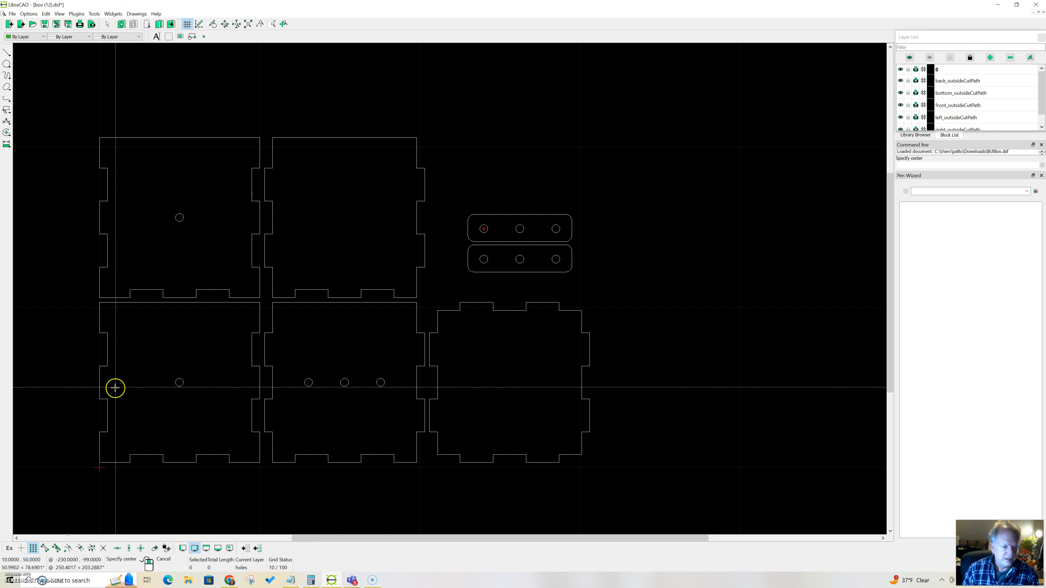
left_click(34, 549)
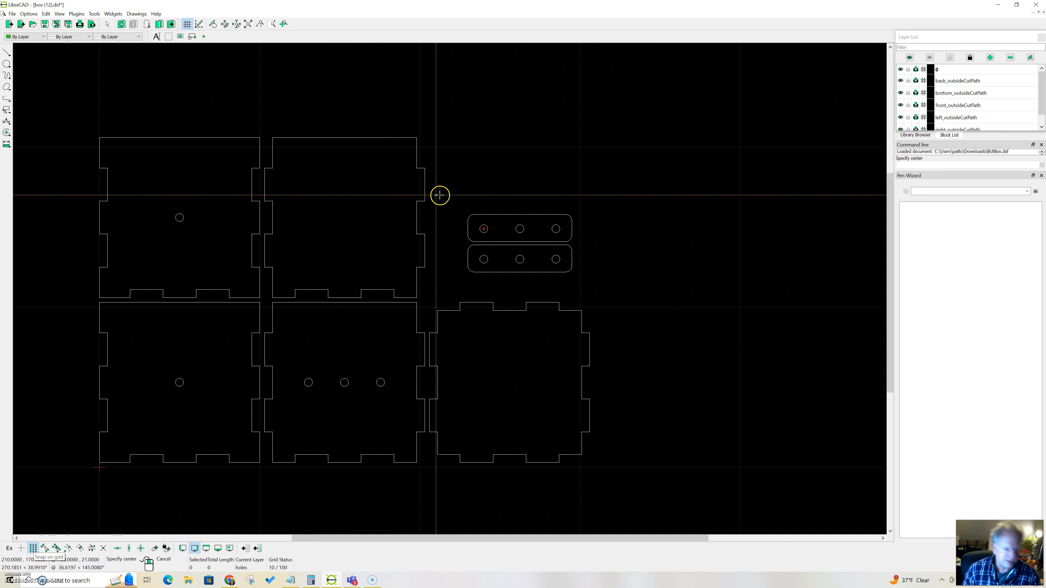
left_click(491, 158)
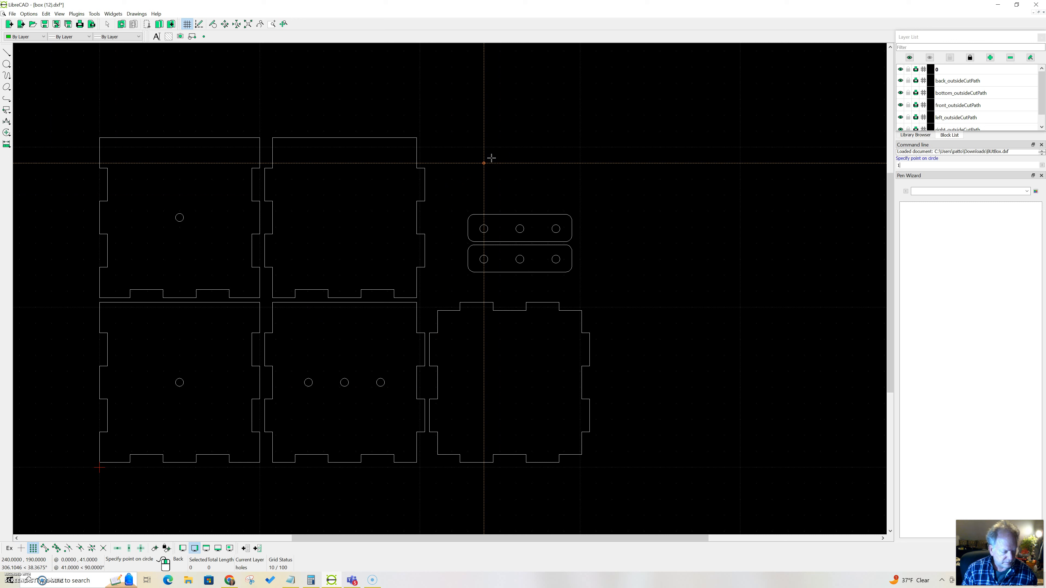
type("10")
key("Return")
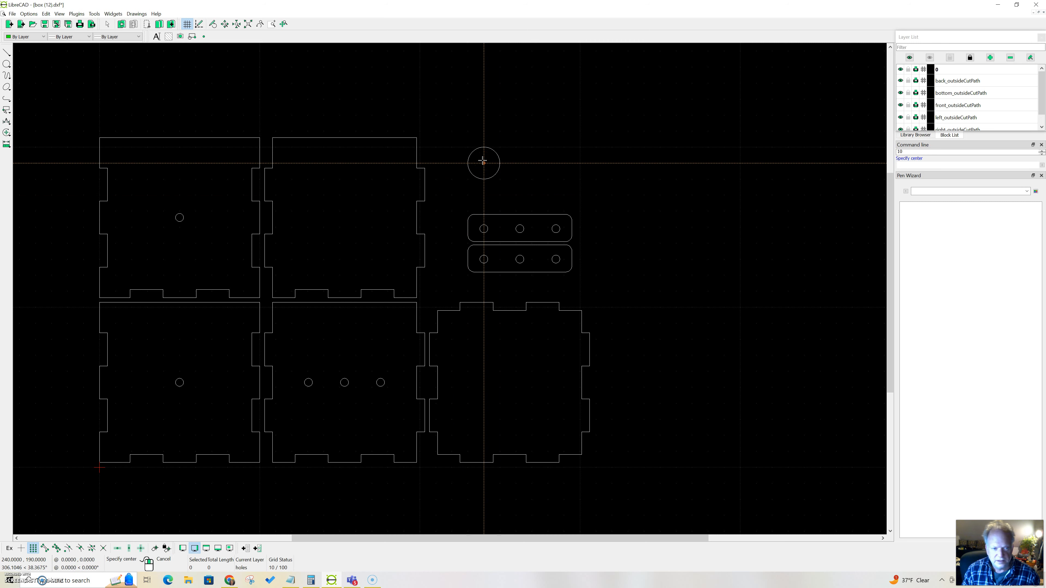
Draw an off-centre axle hole of radius 2.45 inside the cam circle, centred at 240,184.
scroll(477, 162, "up", 1)
scroll(477, 162, "up", 4)
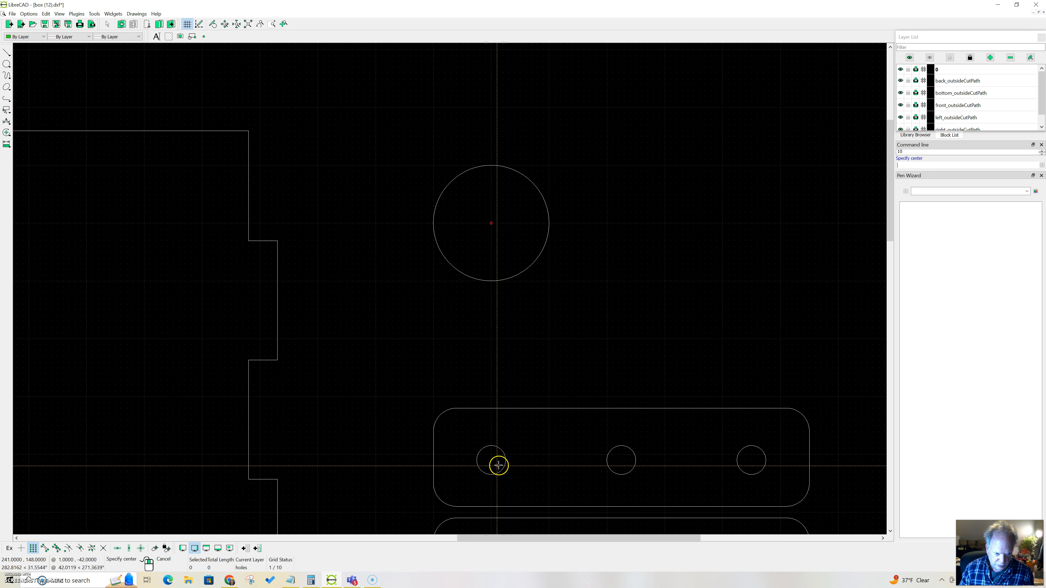
left_click(502, 425)
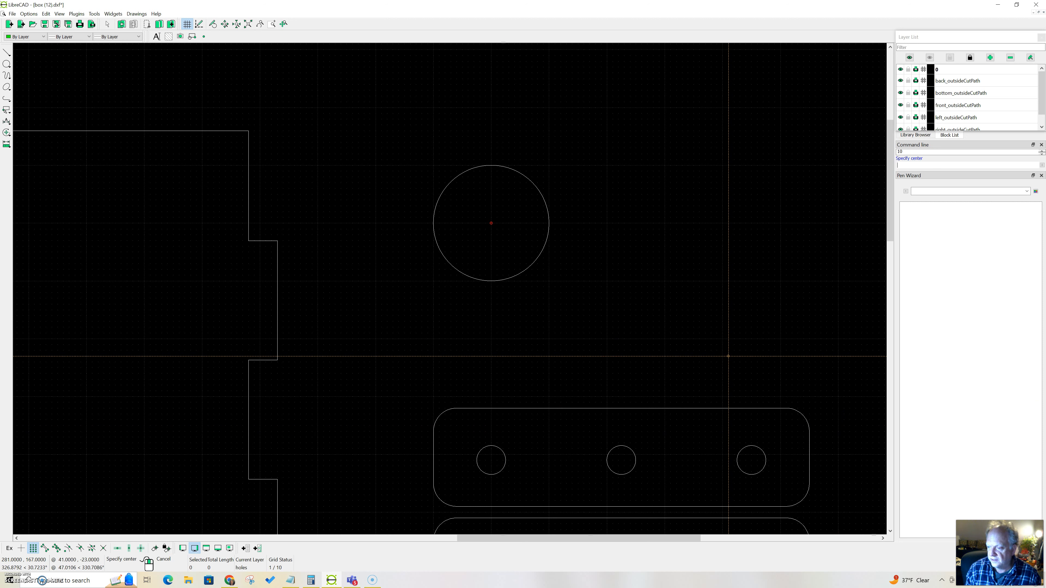
key("alt+Tab")
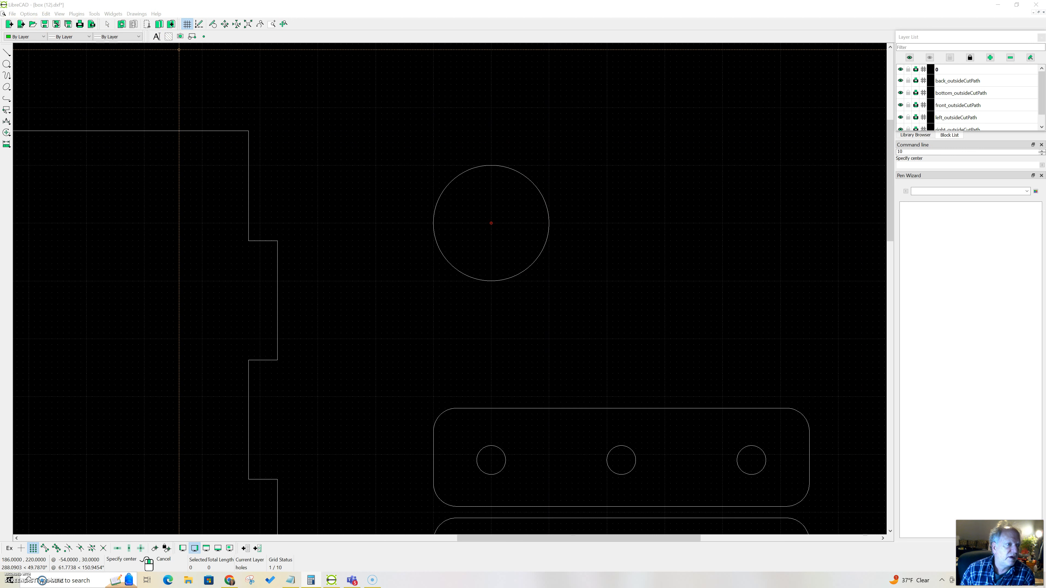
right_click(180, 92)
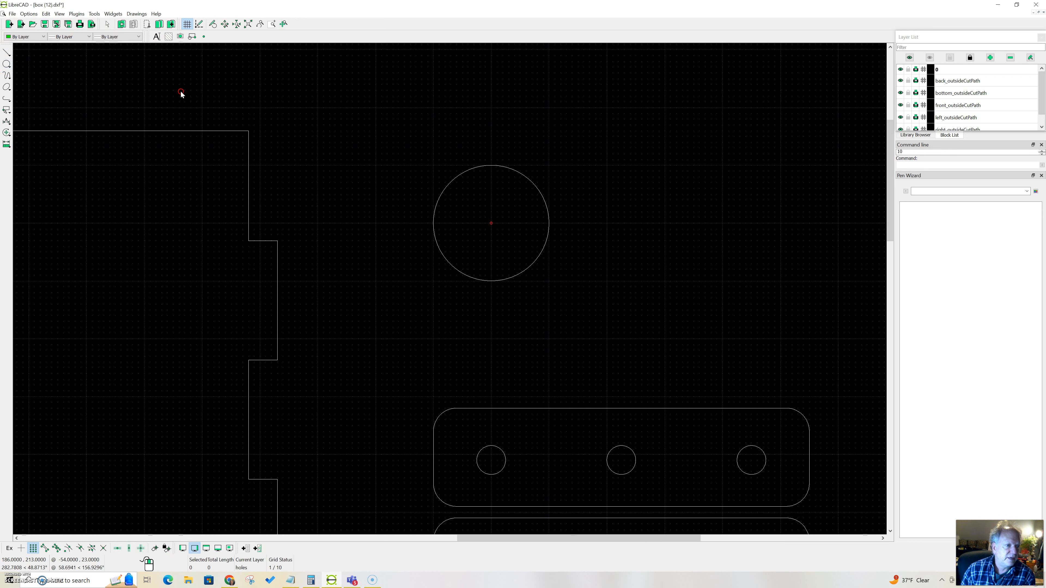
right_click(180, 91)
left_click(190, 97)
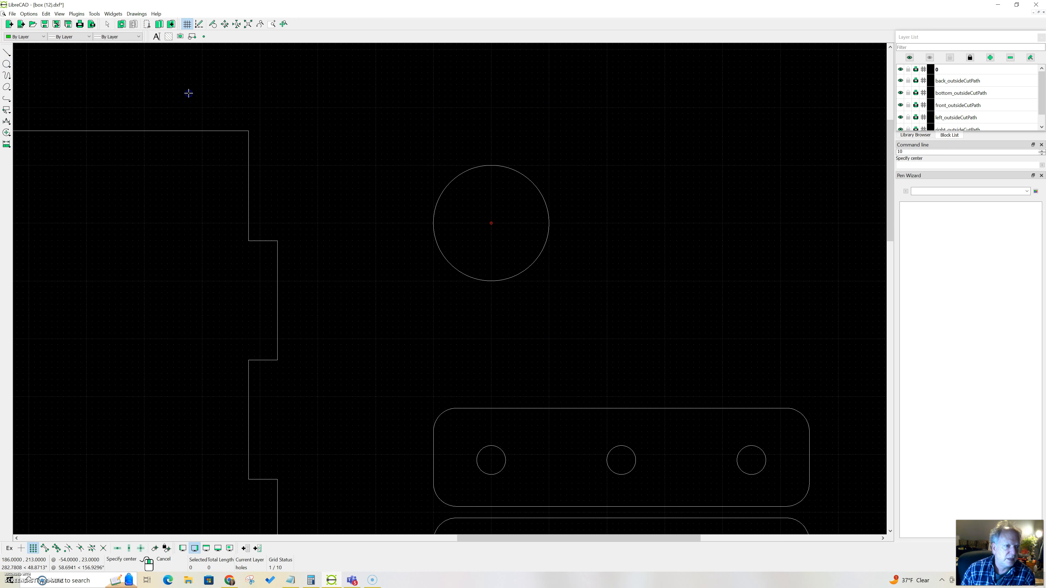
left_click(492, 258)
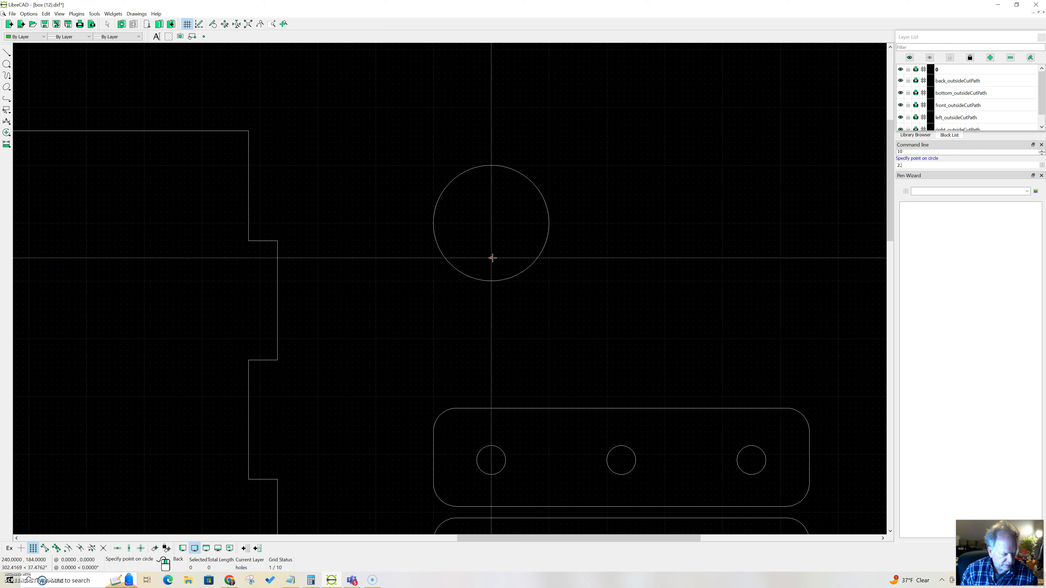
key("Return")
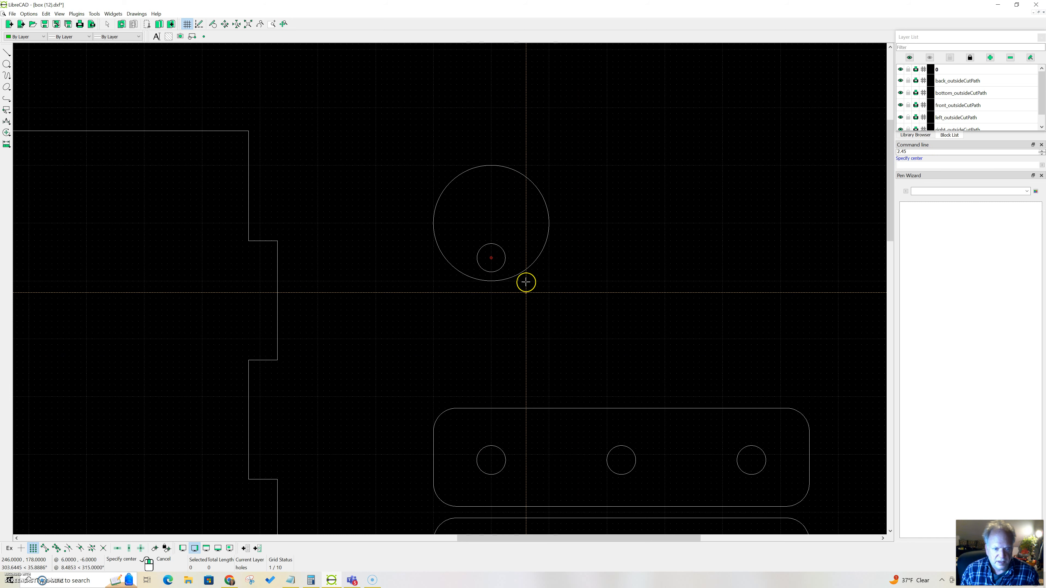
Move the small axle hole up 1 unit so its centre lies at 240,185.
scroll(482, 290, "up", 1)
scroll(481, 290, "up", 2)
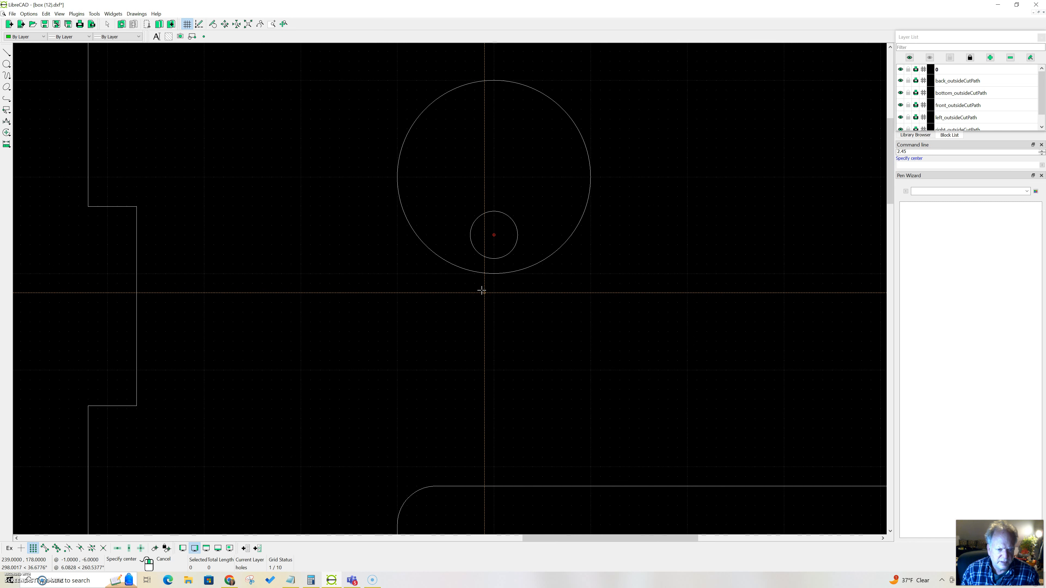
right_click(481, 290)
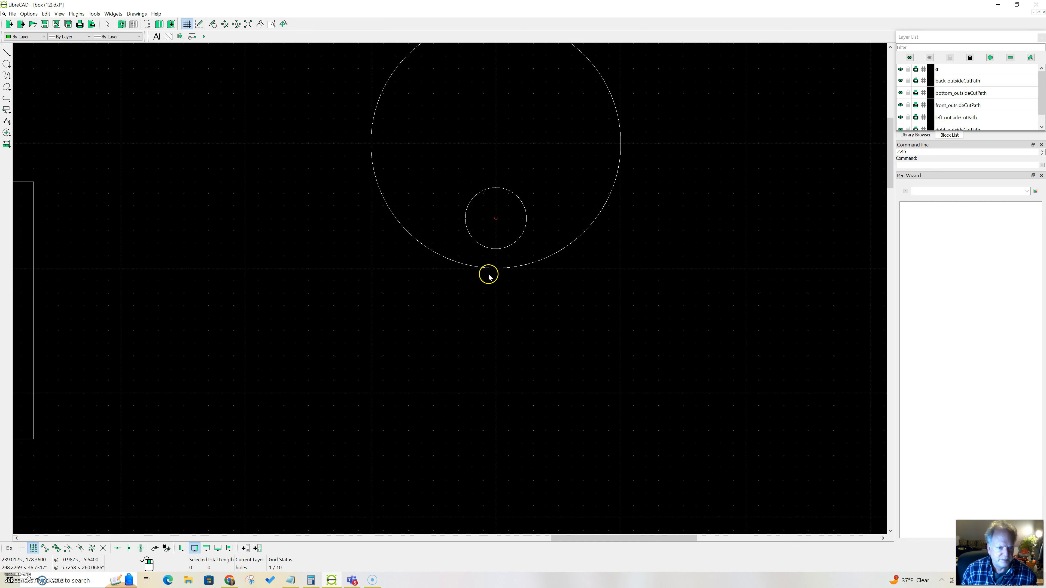
left_click(501, 250)
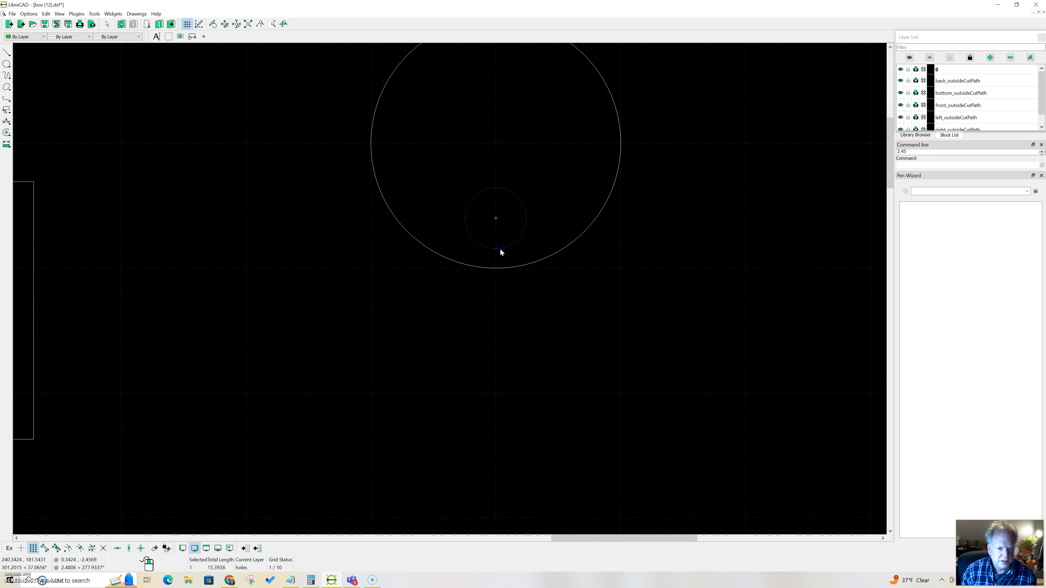
left_click(495, 219)
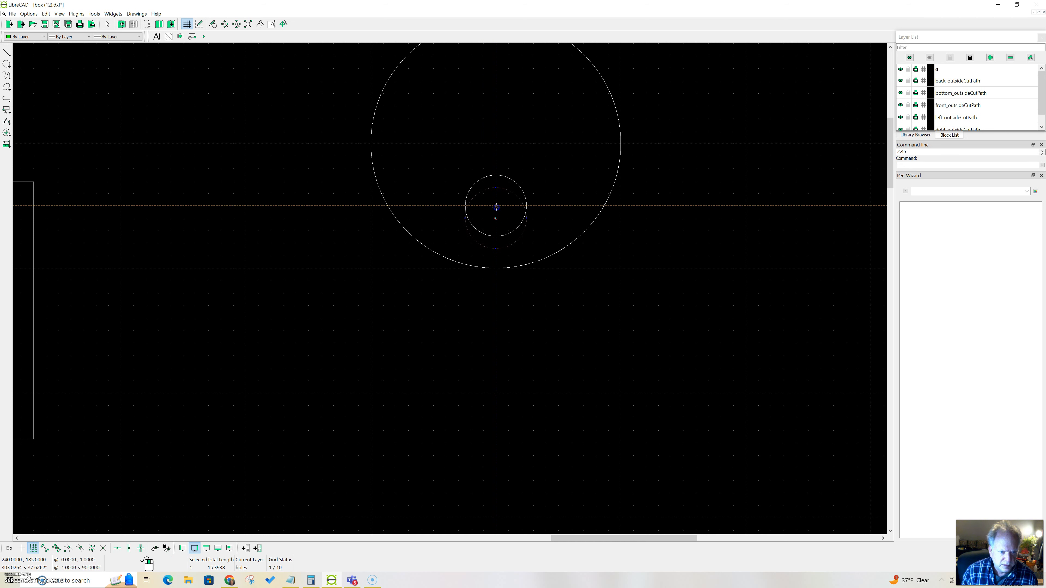
left_click(496, 206)
key("Escape")
scroll(519, 320, "down", 3)
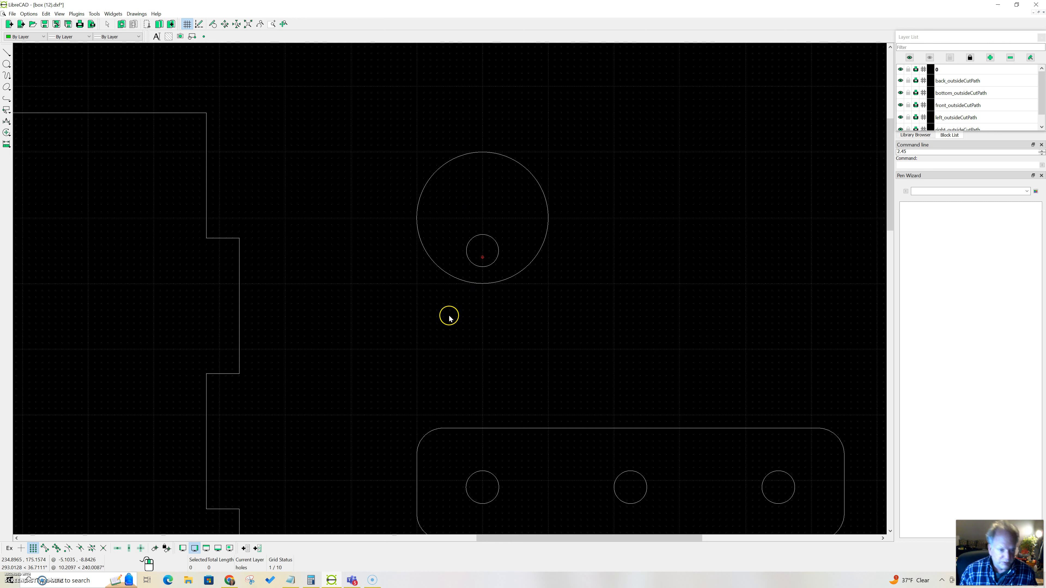
Copy the cam circle and its hole with two multiple copies, spaced 22 units apart horizontally to the right.
left_click_drag(389, 120, 615, 307)
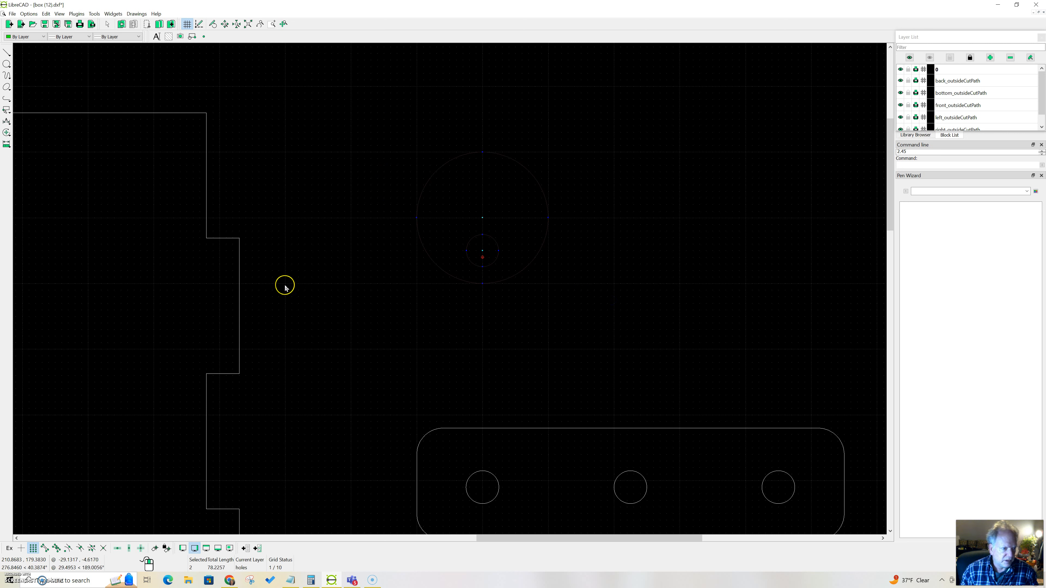
left_click(7, 133)
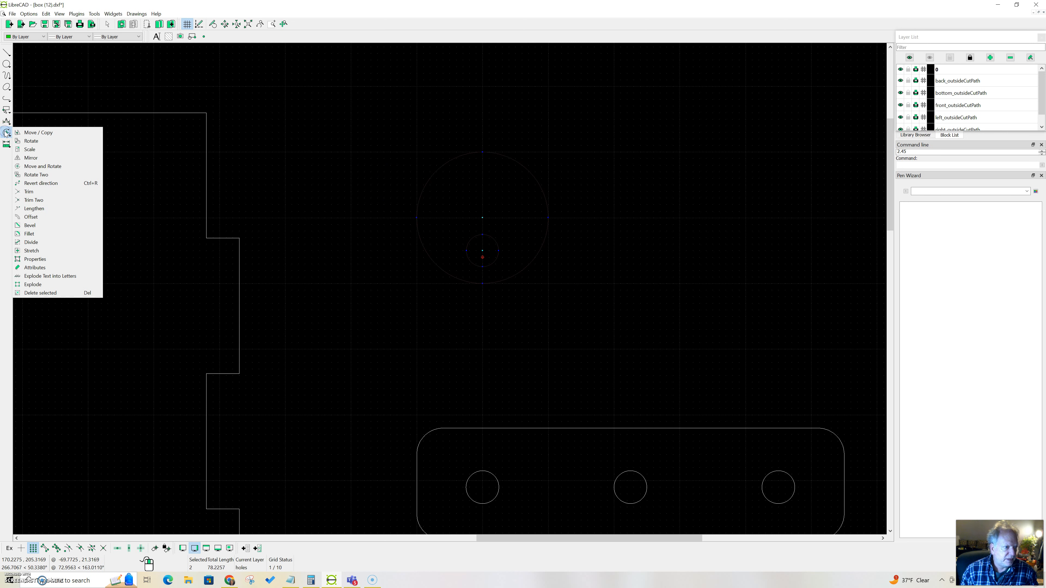
left_click(33, 132)
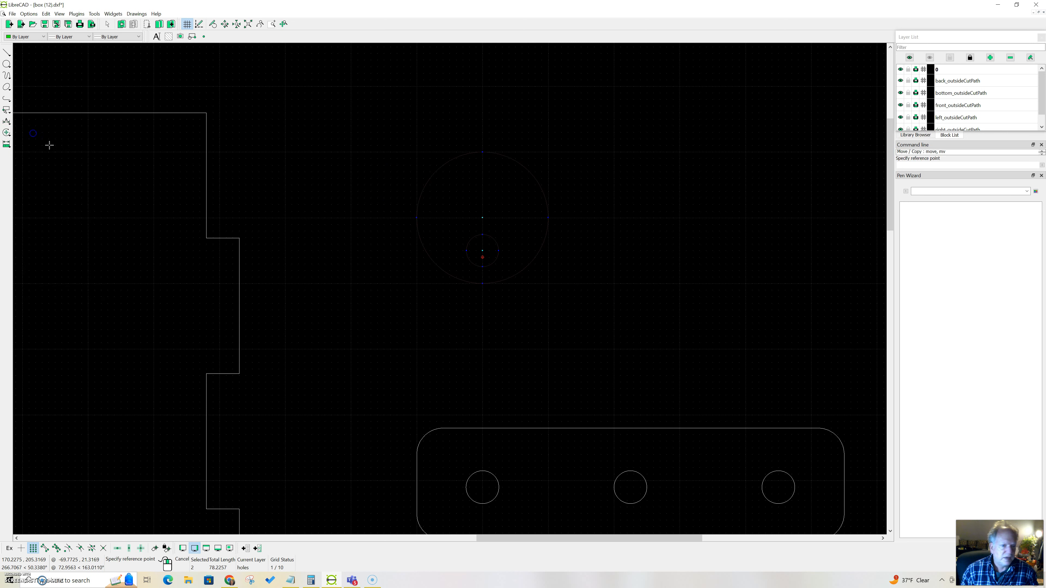
left_click(481, 218)
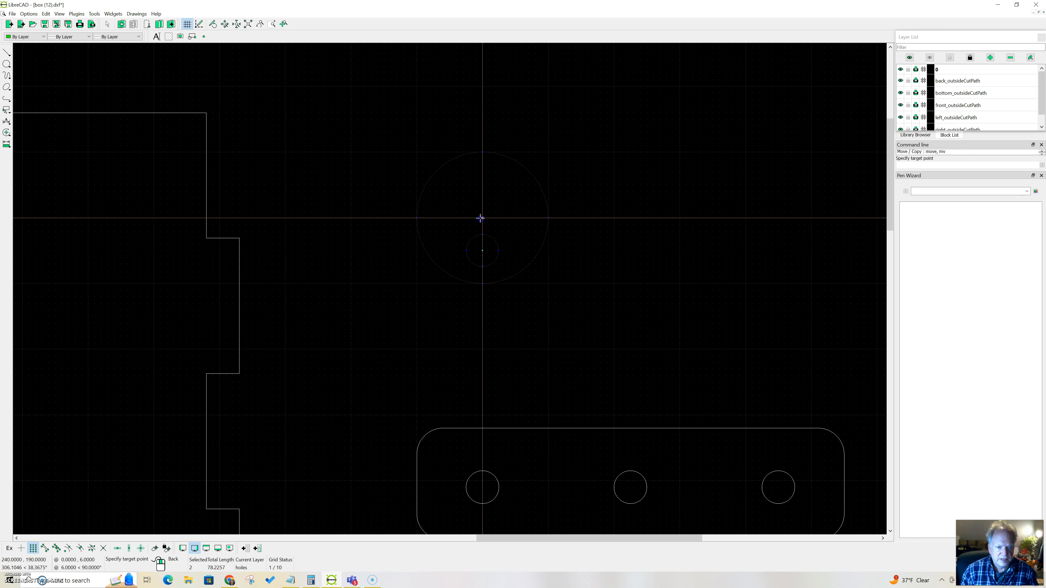
left_click(625, 218)
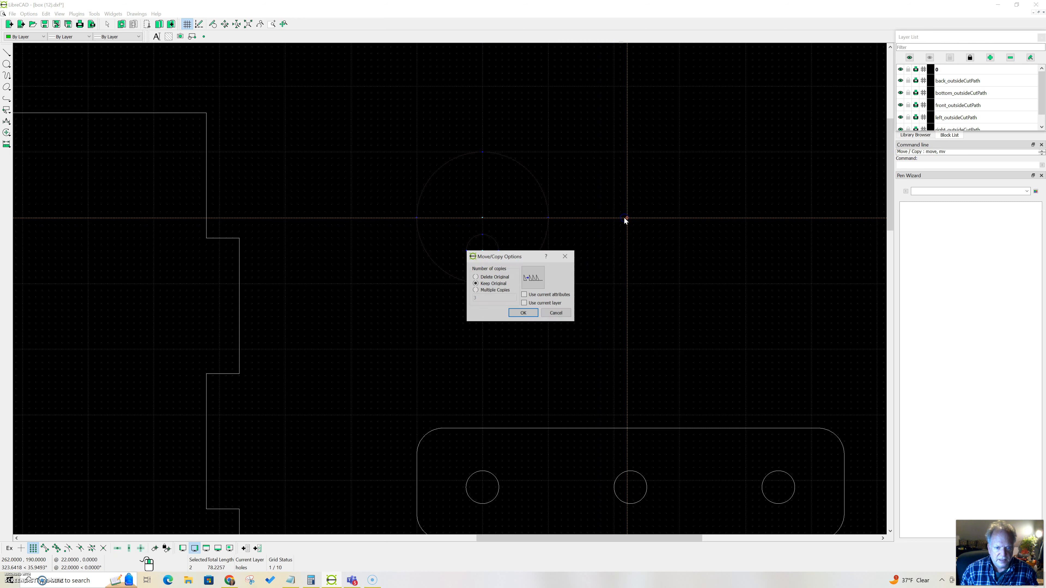
left_click(475, 291)
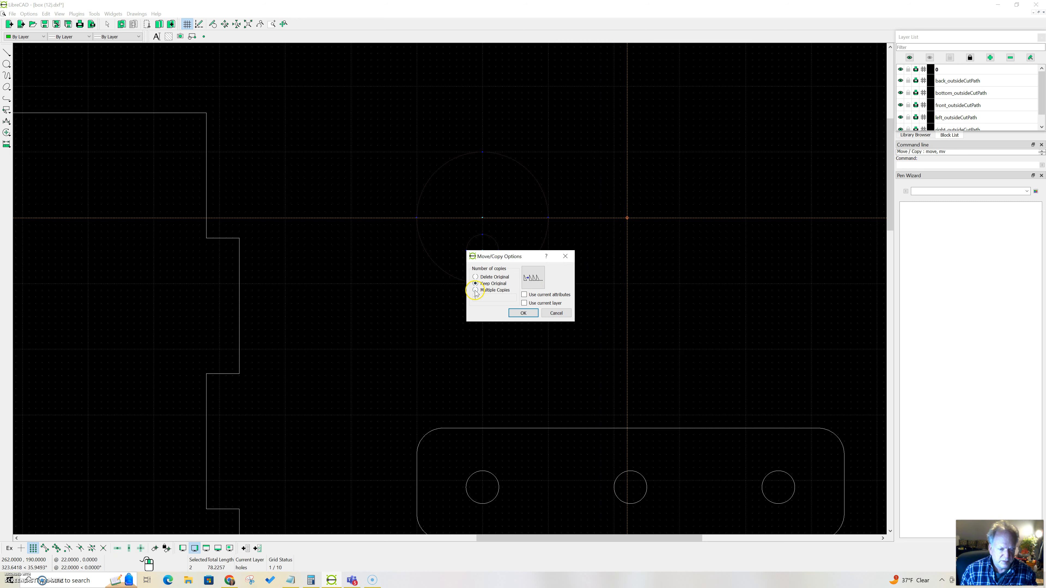
left_click(476, 291)
left_click_drag(479, 297, 463, 302)
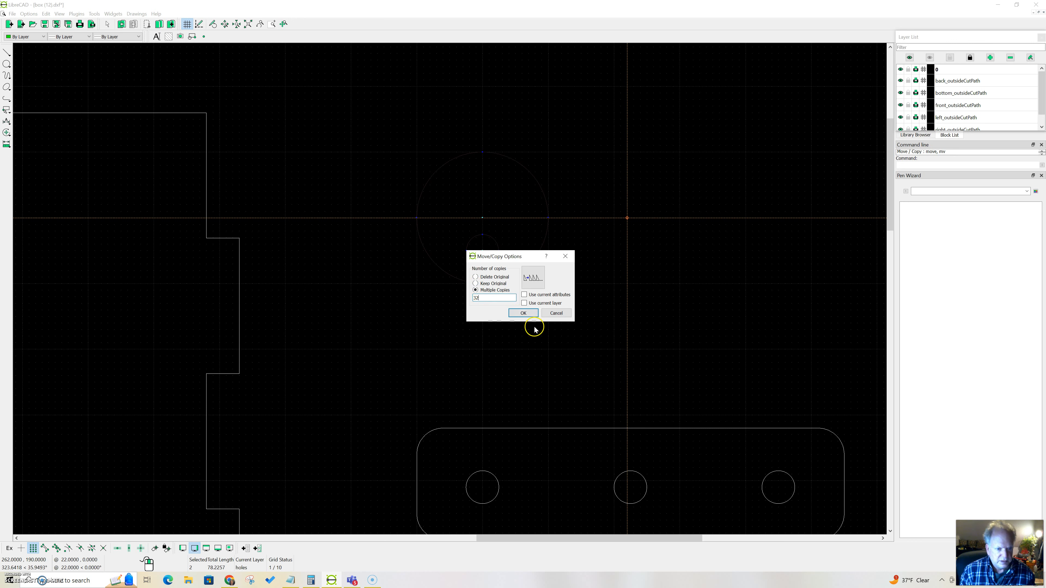
type("2")
left_click_drag(484, 298, 453, 301)
type("2")
left_click(519, 315)
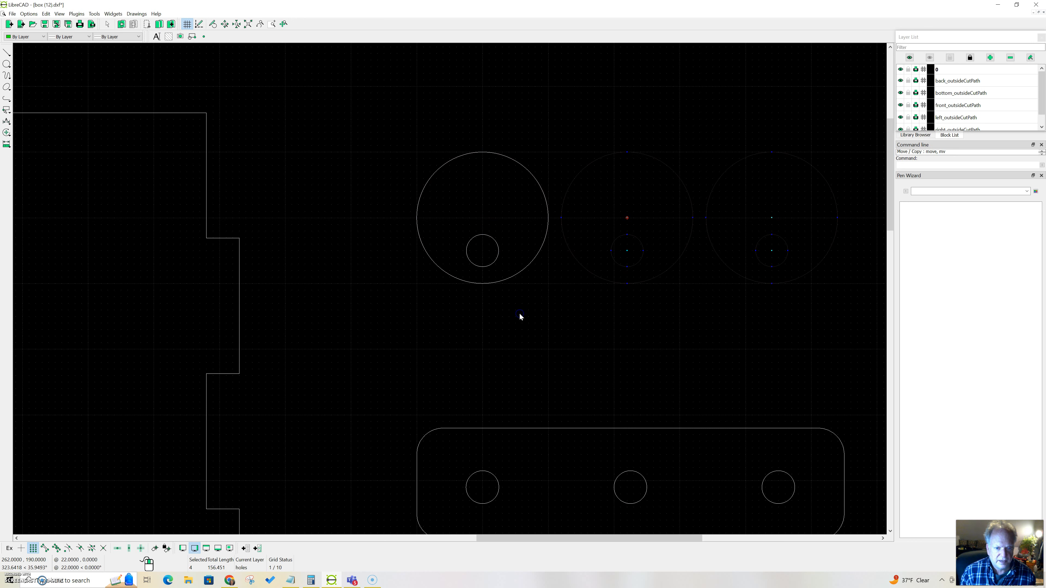
key("Escape")
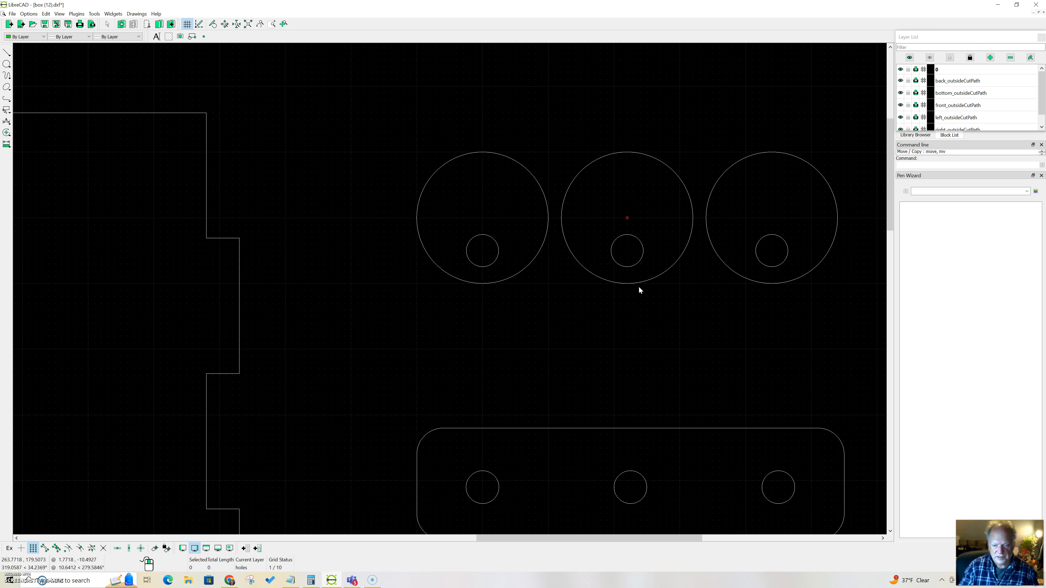
Draw a circle of radius 20 by centre and point, centred at 260,240 above the row of three cams.
scroll(571, 350, "down", 5)
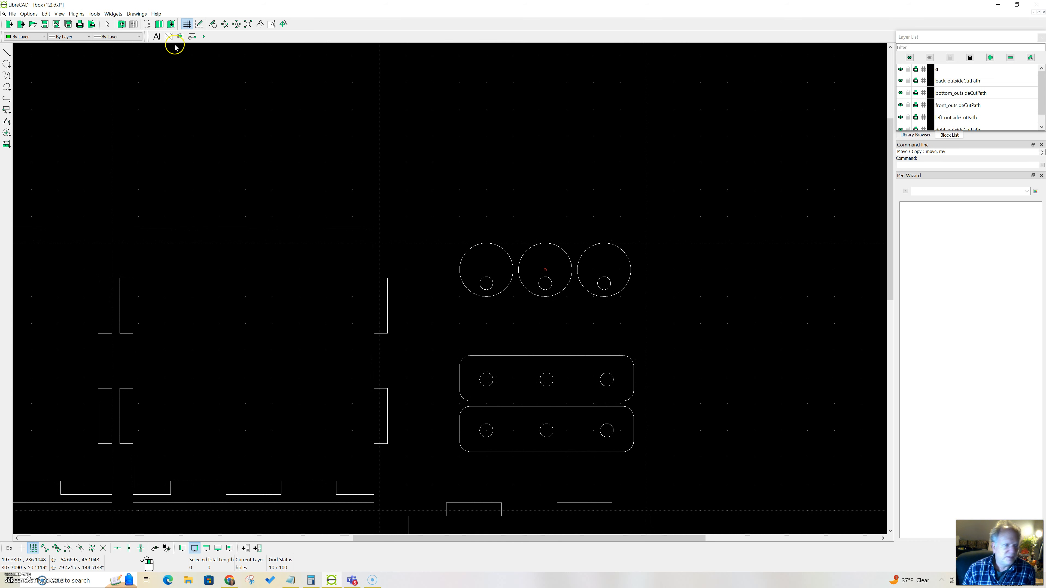
left_click(6, 64)
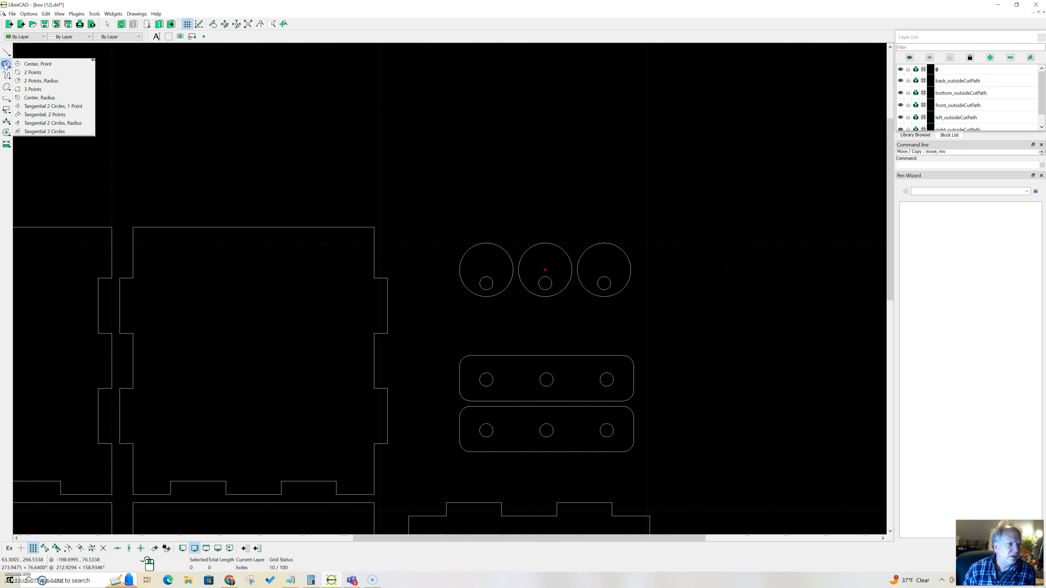
left_click(38, 64)
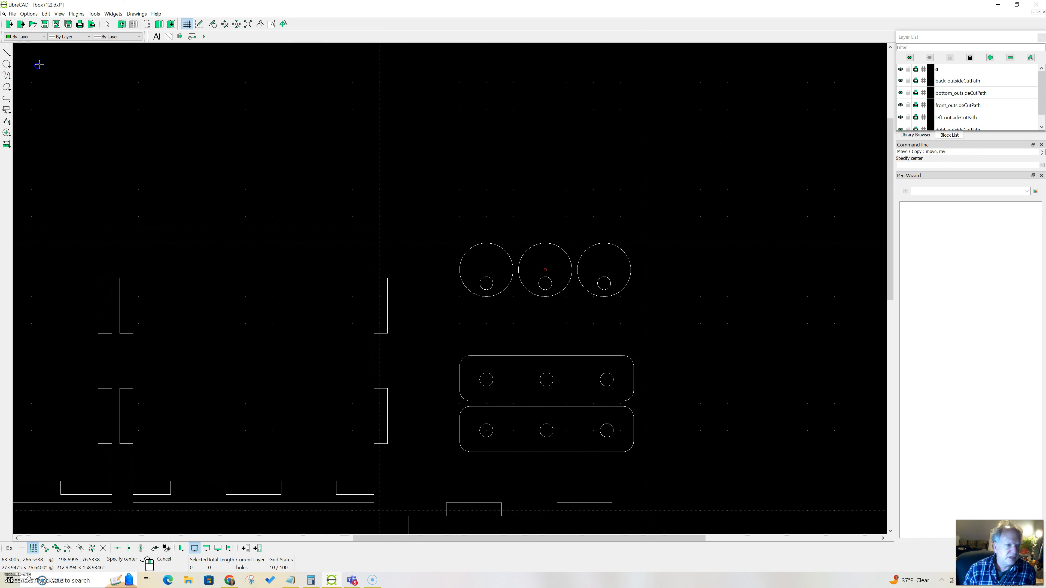
left_click(538, 138)
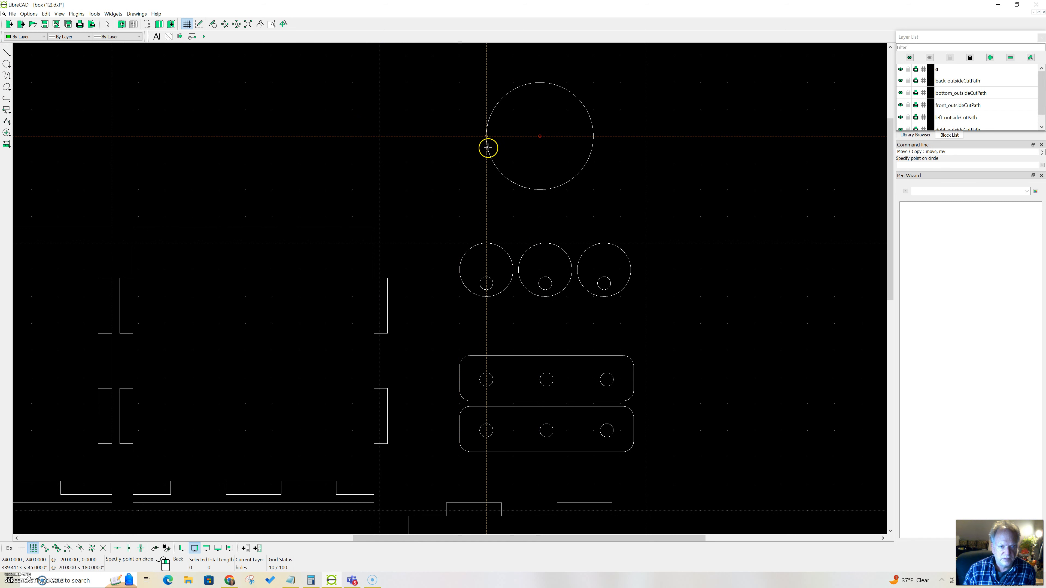
left_click(484, 137)
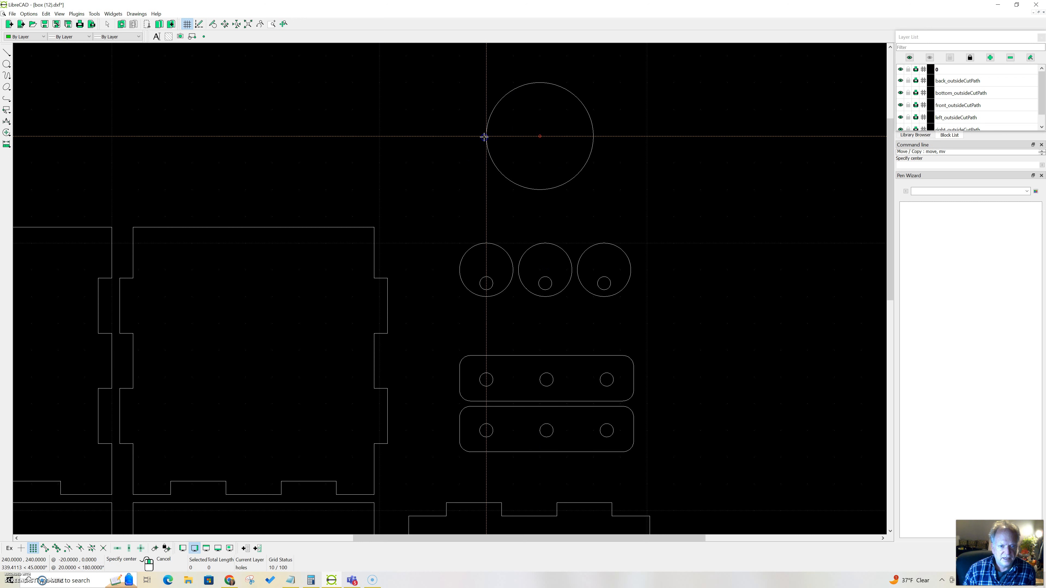
Draw two axle holes of radius 2.45 inside the large circle, one at its centre 260,240 and one off-centre at 245,240.
left_click(541, 136)
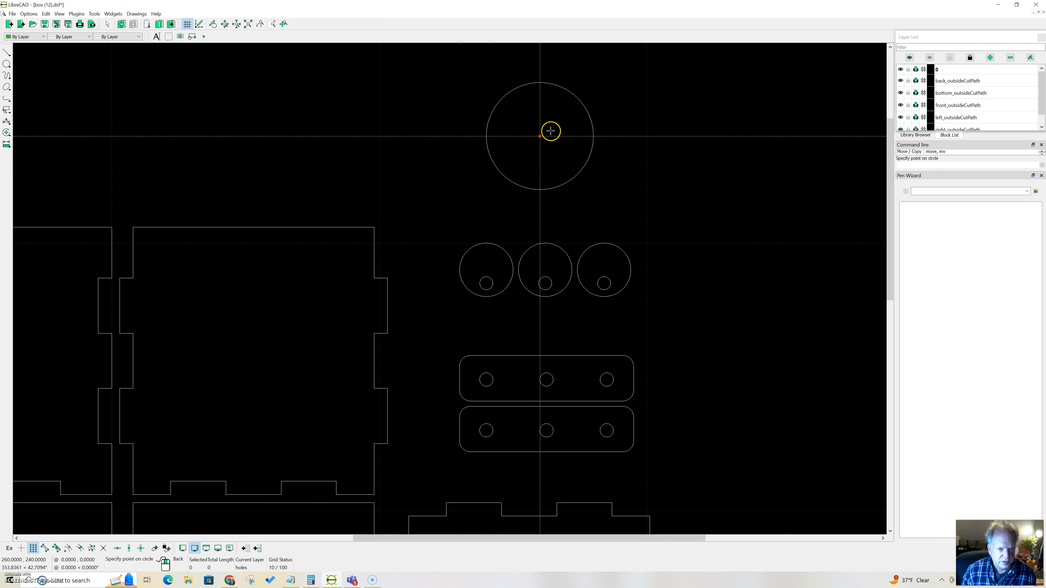
type("2.45")
key("Return")
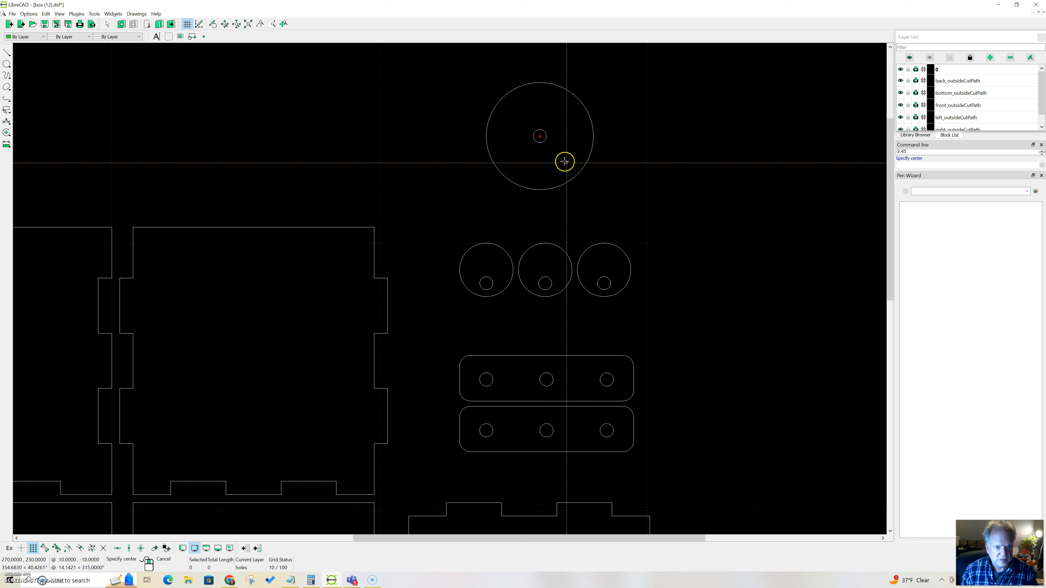
scroll(492, 119, "up", 3)
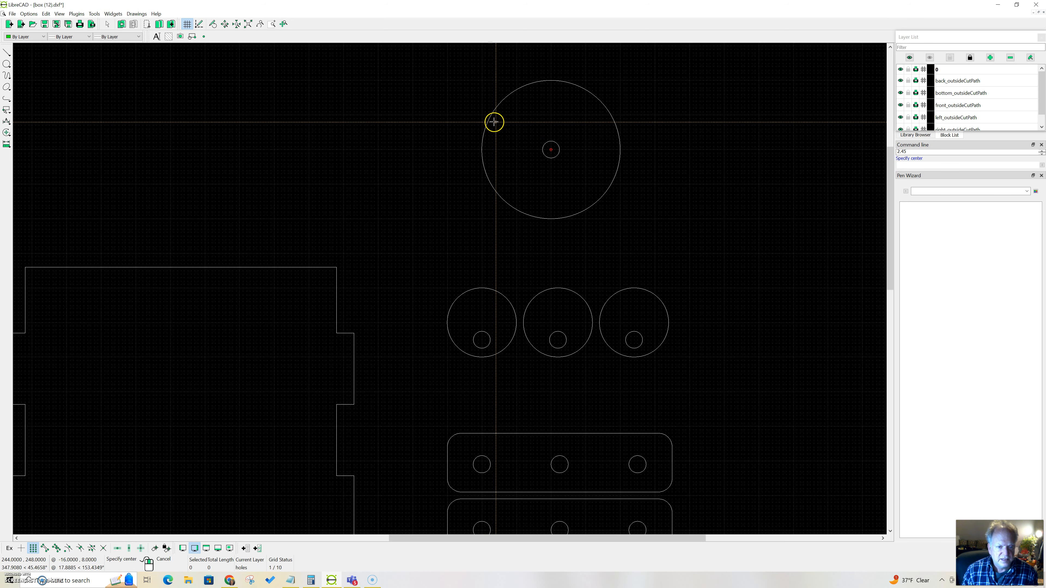
left_click(499, 167)
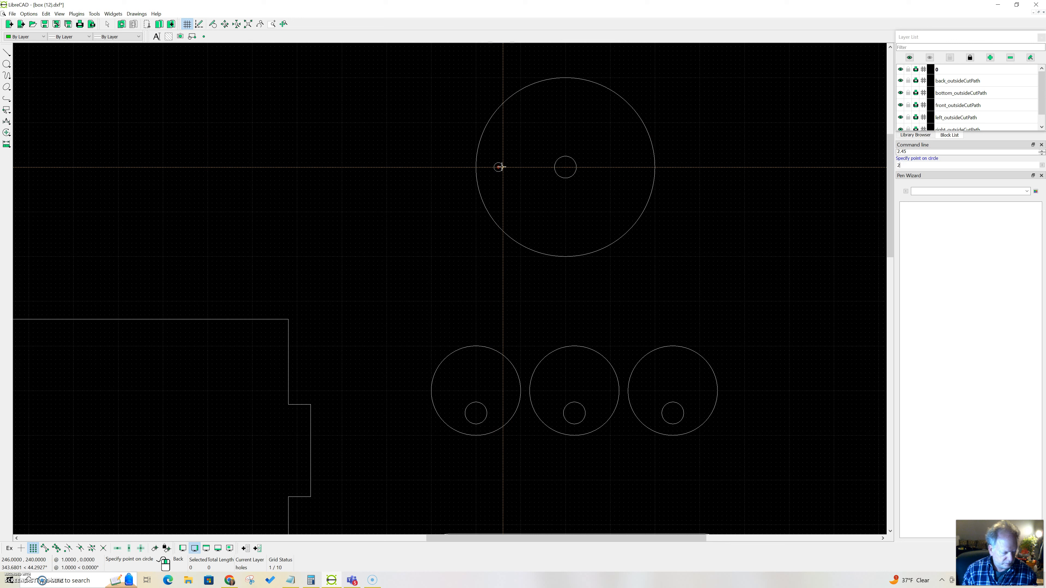
type("2.45")
key("Return")
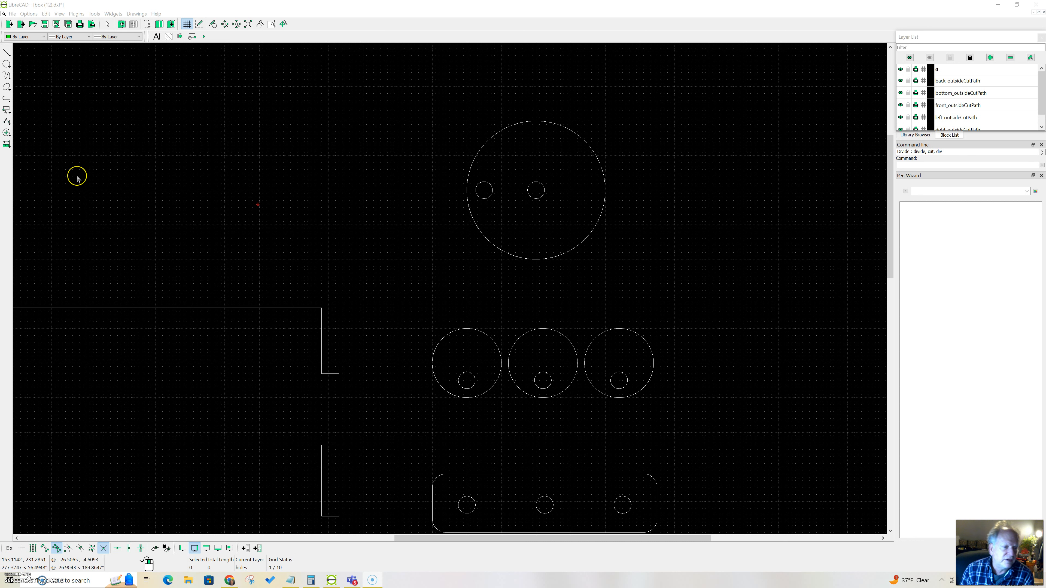
With grid snapping on, draw a circle of radius 10 by centre and point, centred at 200,250 beside the large two-hole circle.
left_click(7, 63)
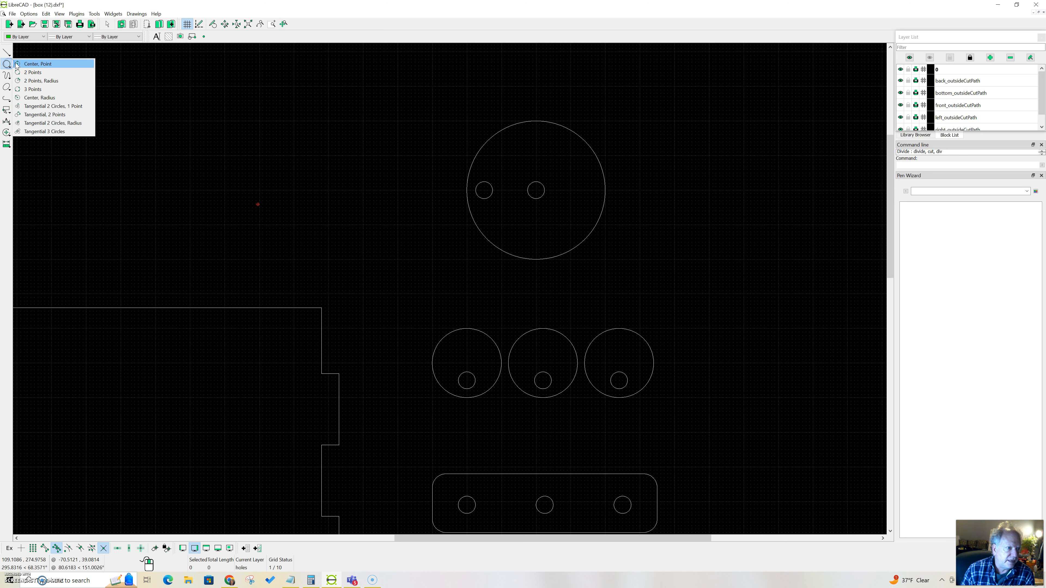
left_click(21, 64)
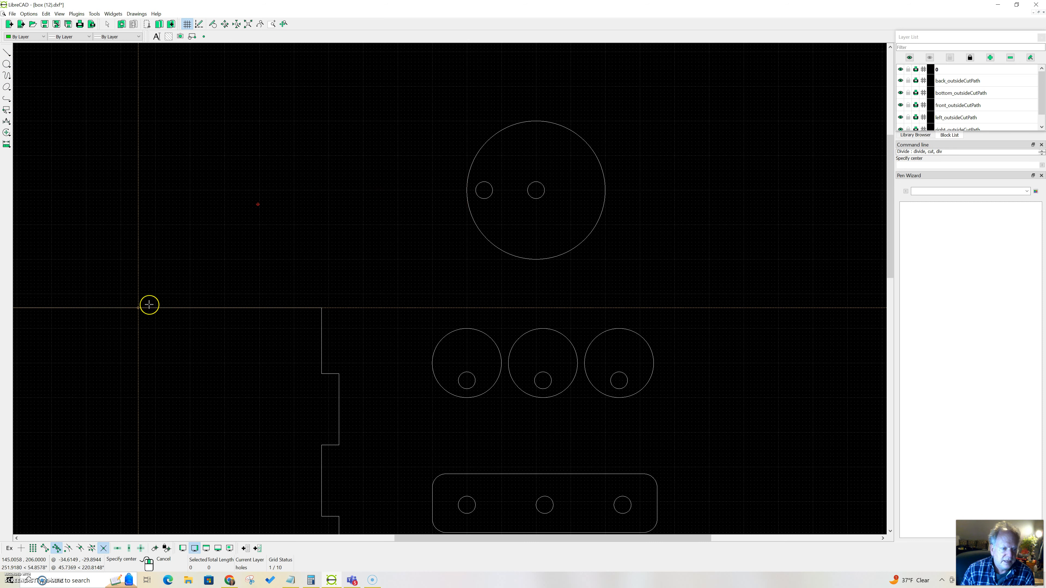
left_click(56, 548)
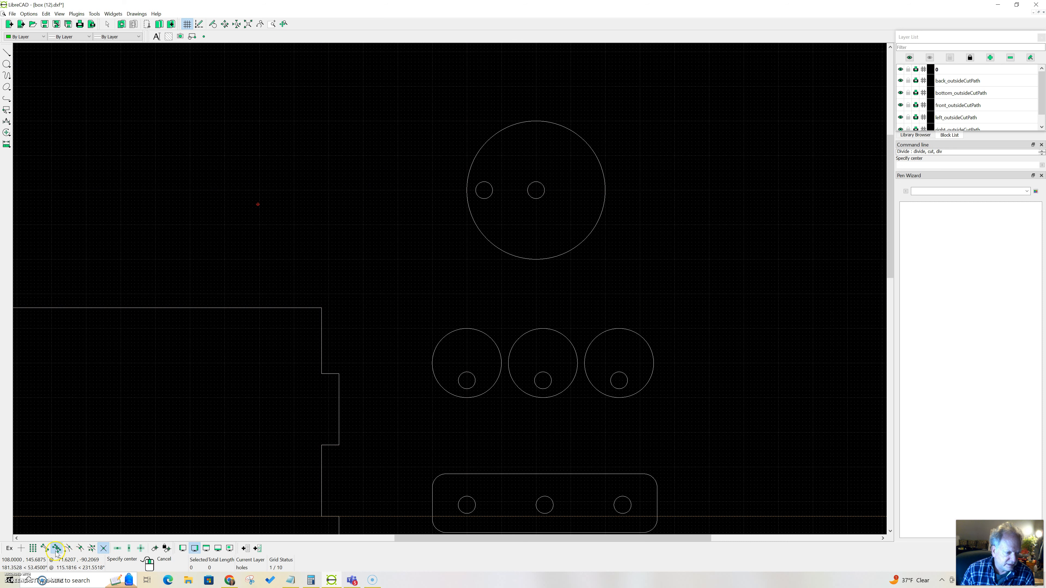
left_click(33, 548)
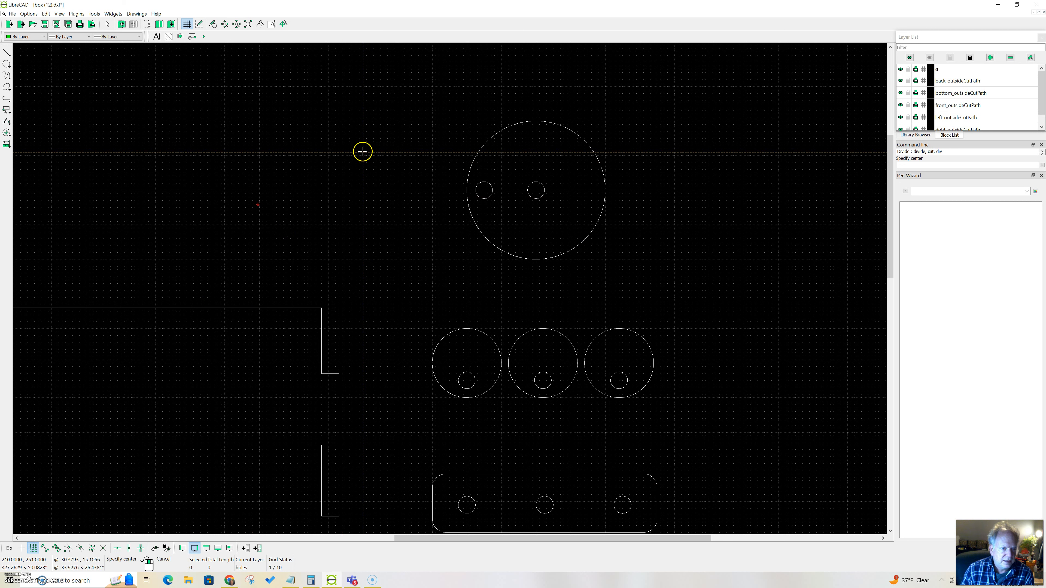
left_click(328, 156)
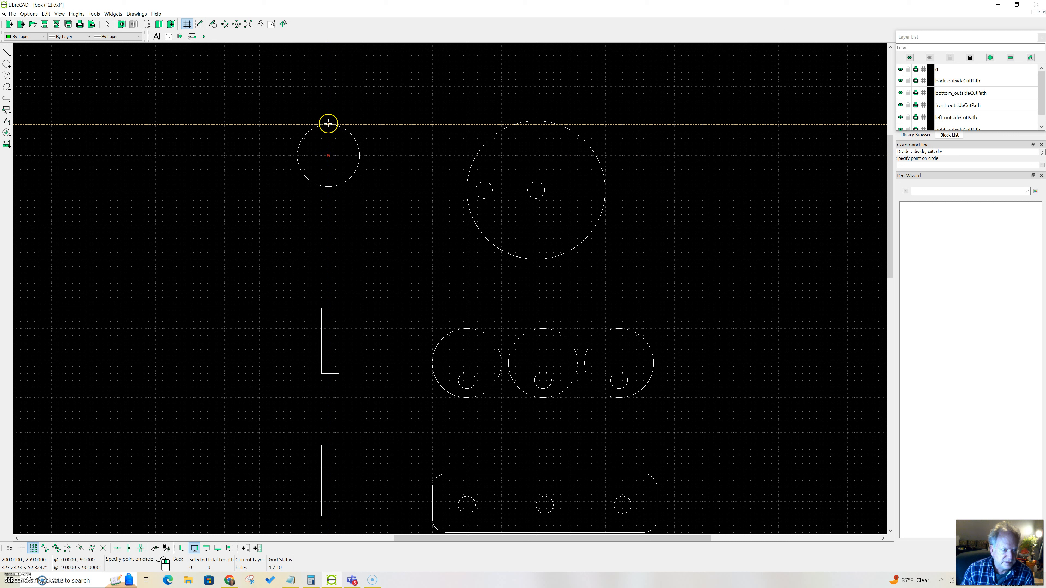
left_click(328, 122)
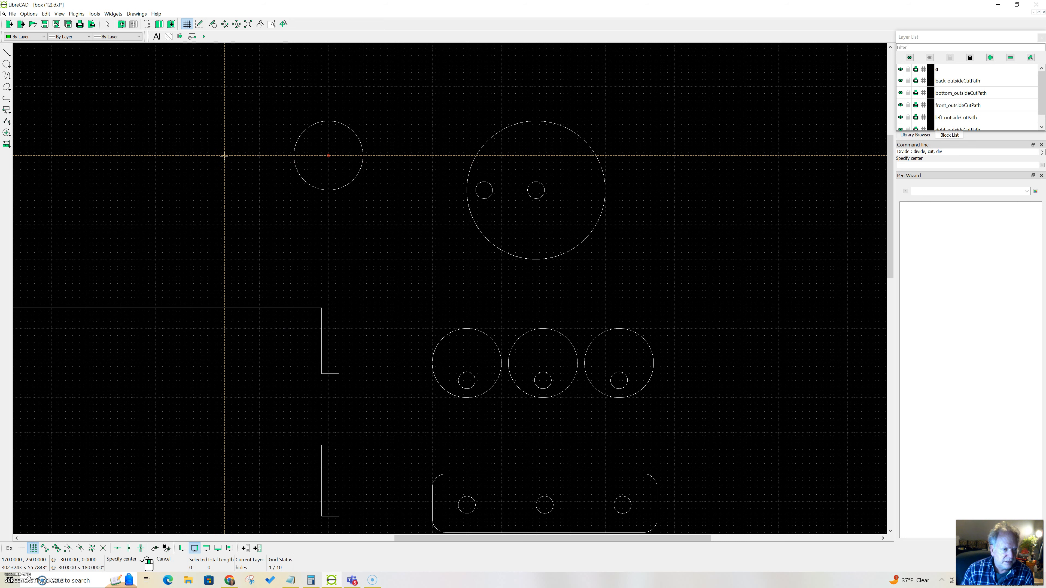
Draw a smaller circle of radius 5, centred at 170,250 level with the new radius 10 circle.
scroll(223, 156, "down", 4)
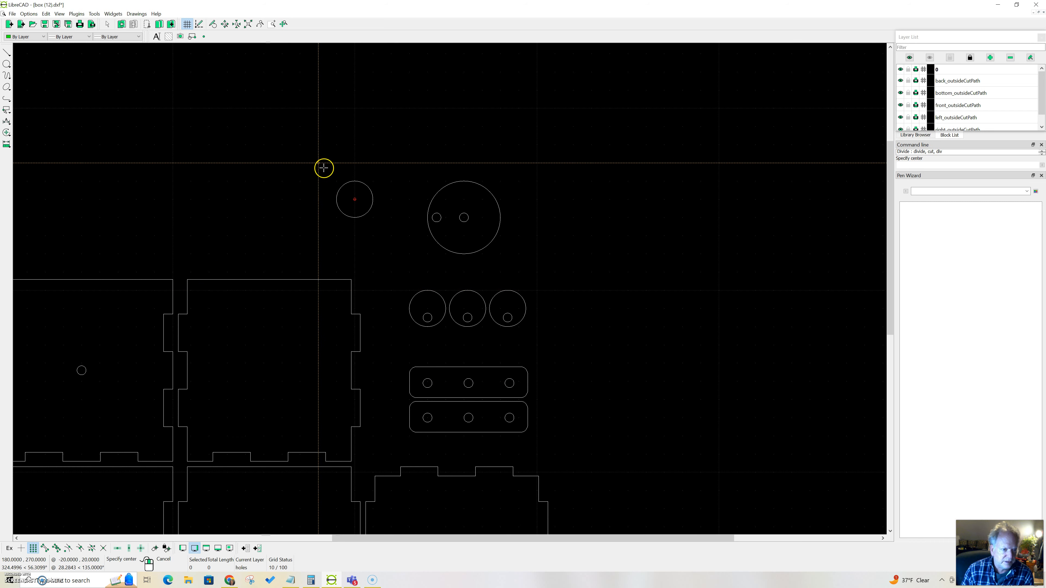
left_click(300, 199)
scroll(300, 198, "up", 5)
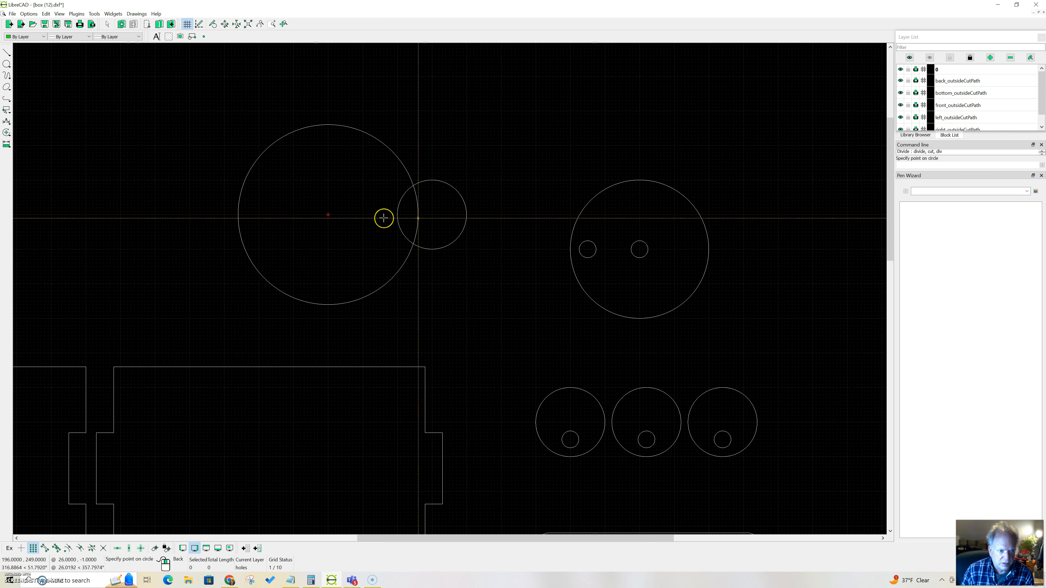
left_click(340, 200)
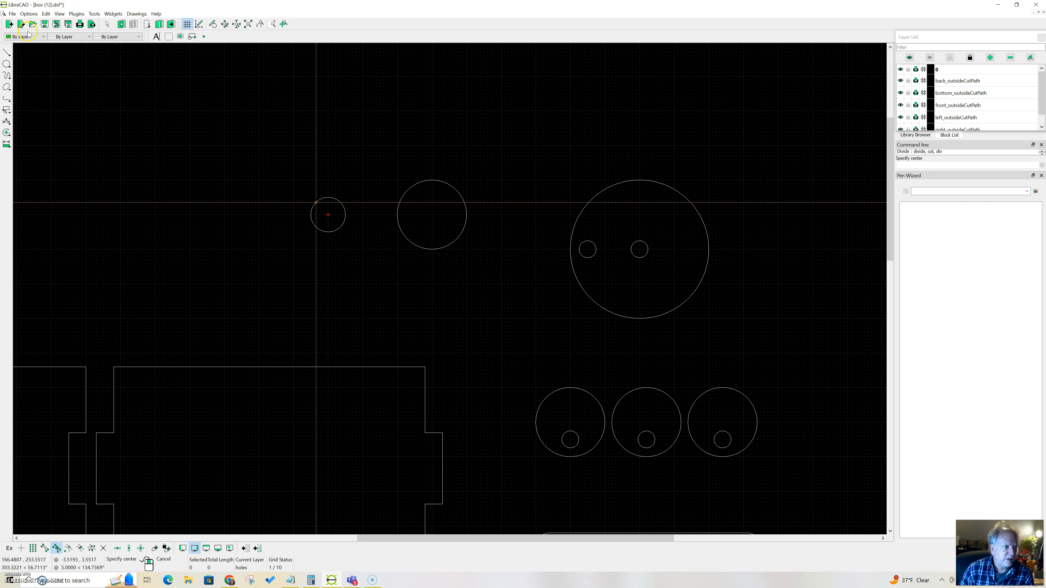
Connect the radius 10 and radius 5 circles with two straight lines, one between their top points and one between their bottom points.
left_click(7, 52)
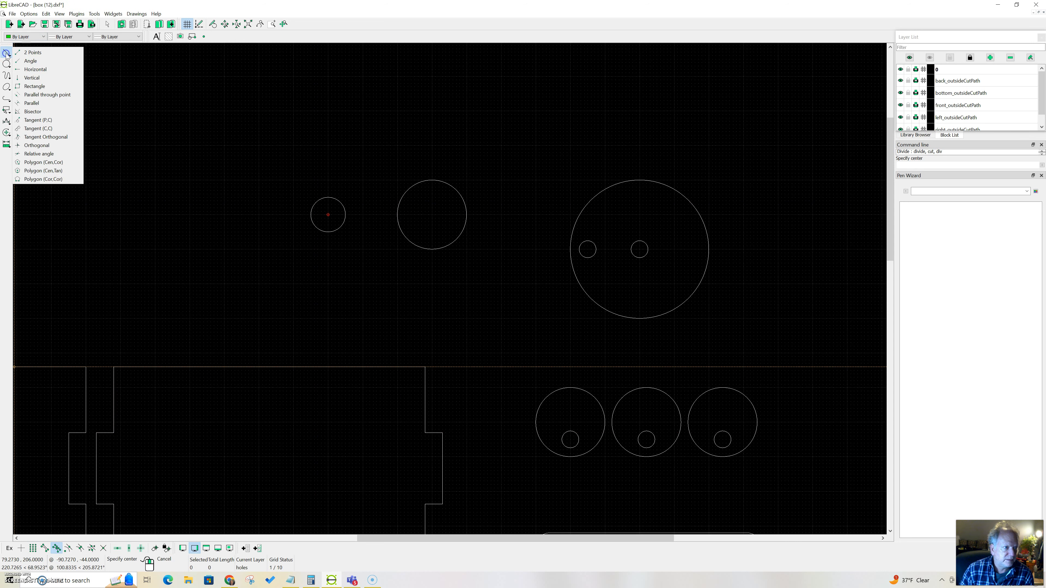
left_click(29, 52)
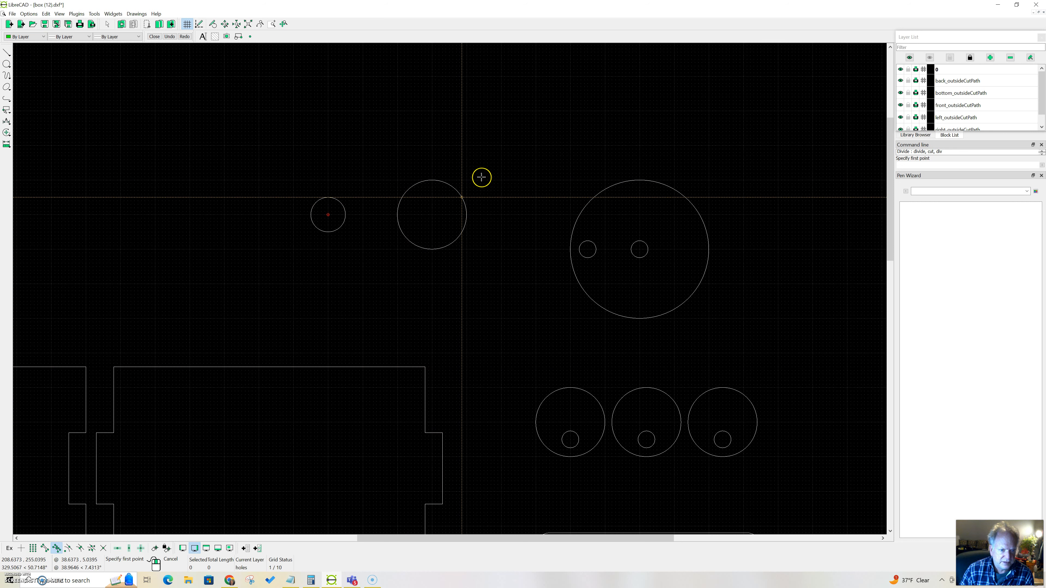
left_click(432, 156)
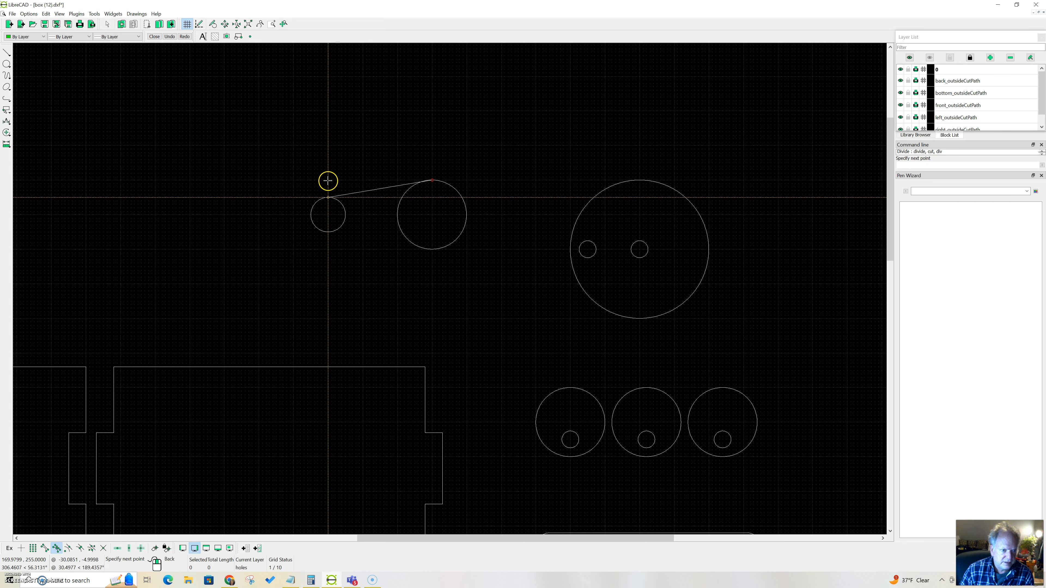
left_click(328, 181)
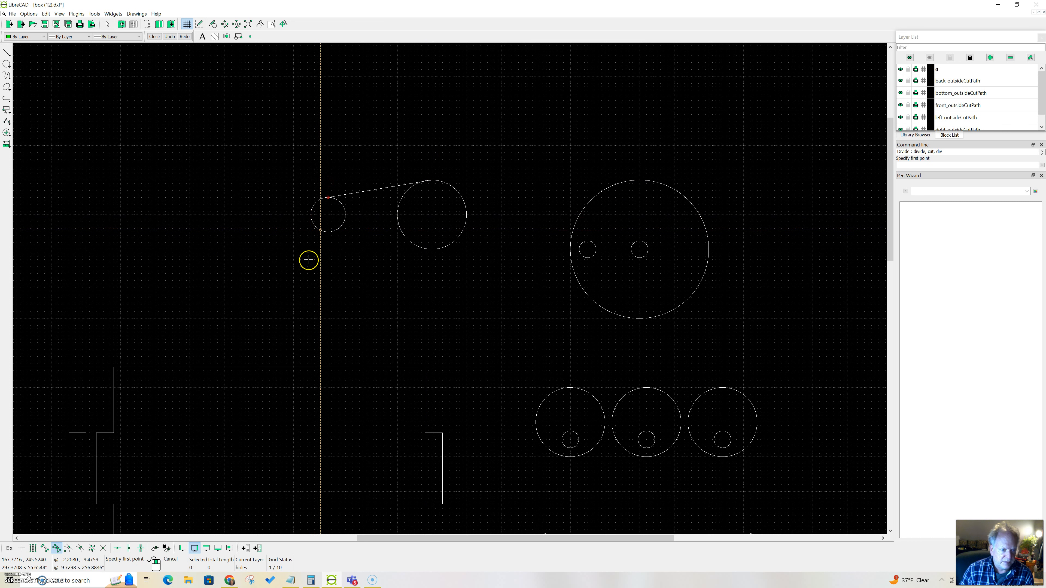
left_click(326, 259)
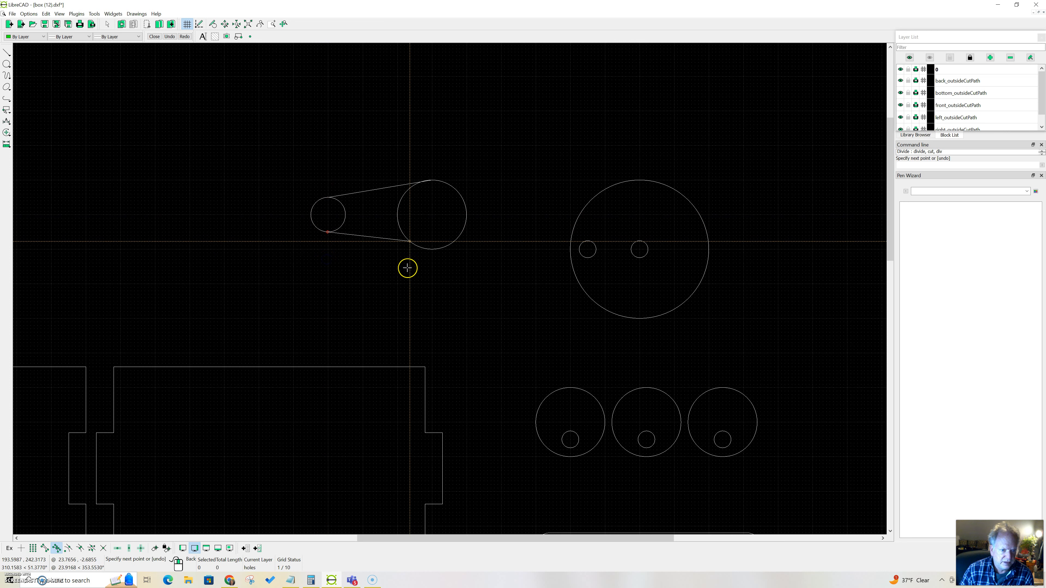
left_click(432, 272)
right_click(358, 277)
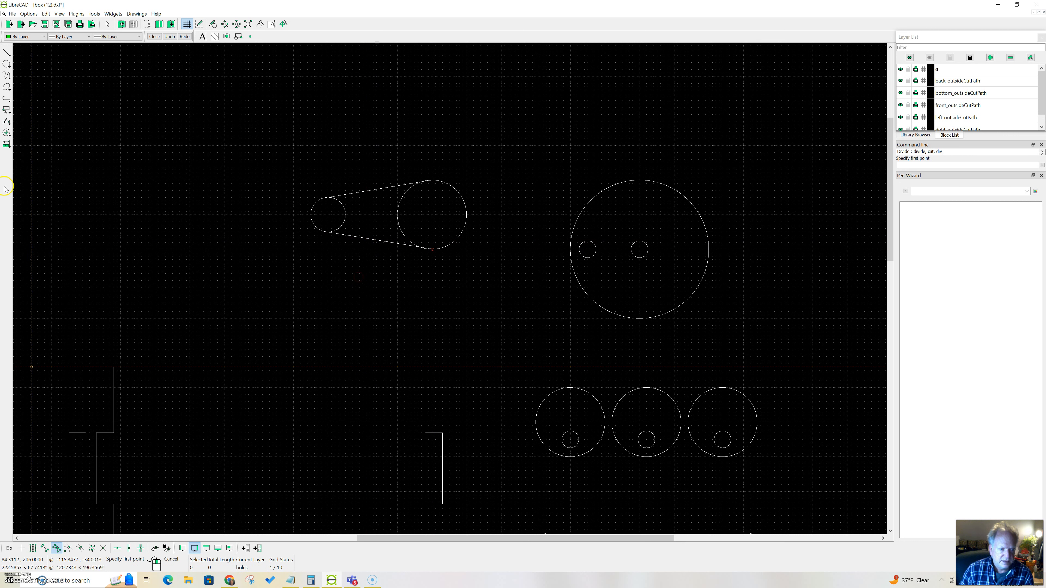
right_click(21, 169)
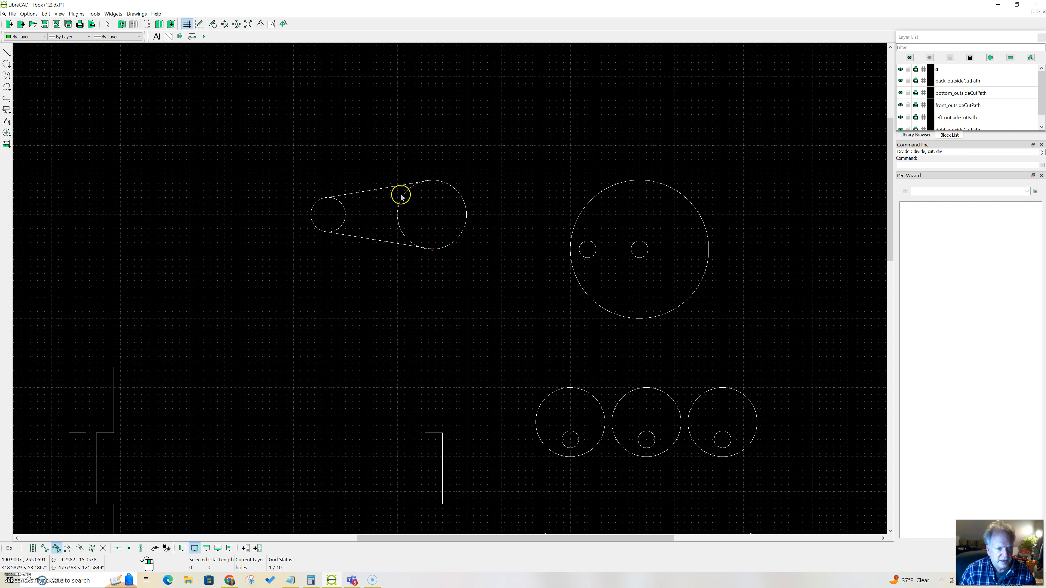
Divide the radius 10 circle at its top and bottom line endpoints and delete the arc inside the teardrop outline.
left_click(7, 133)
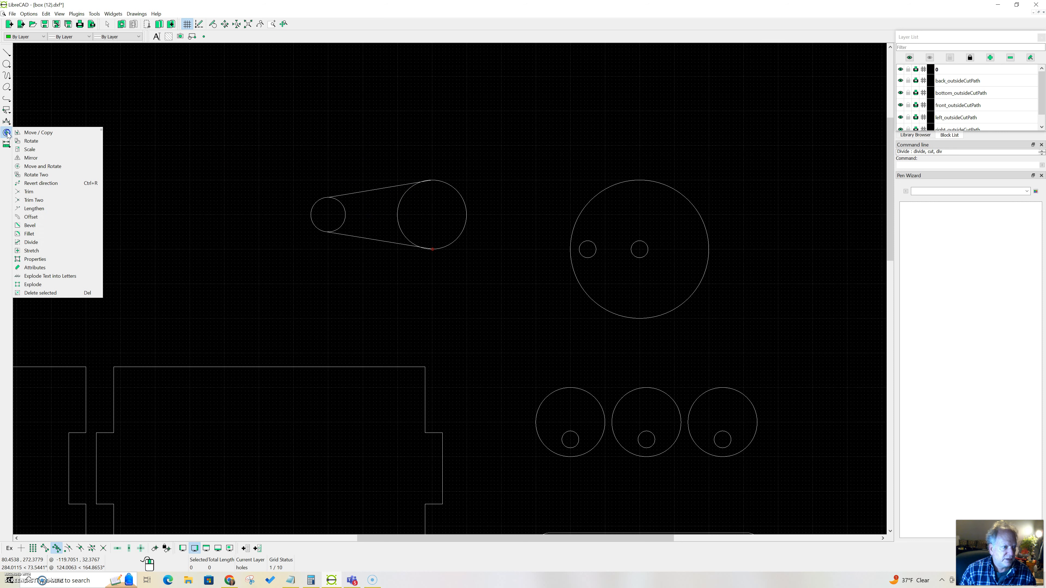
left_click(29, 242)
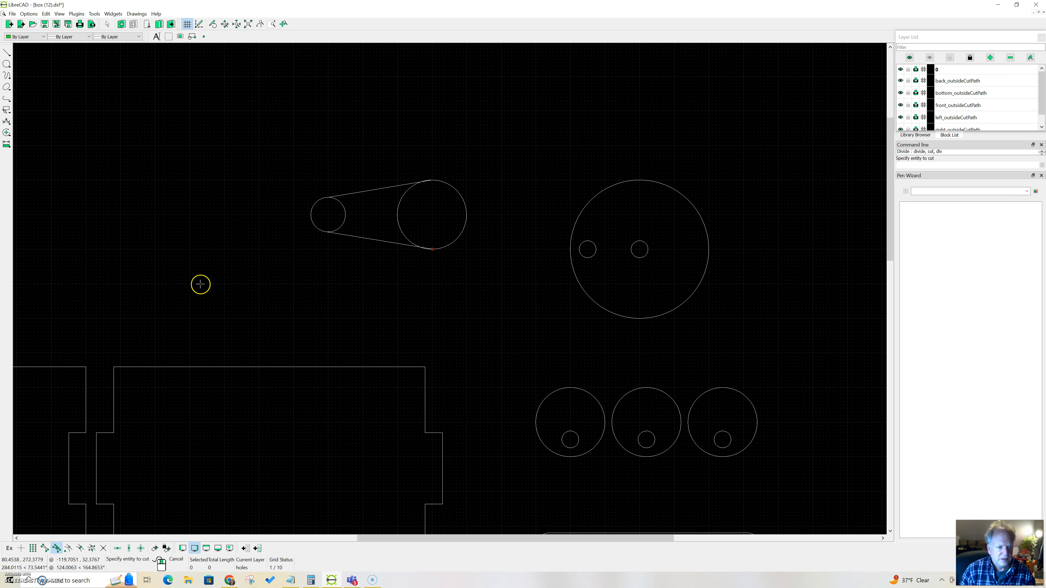
left_click(398, 223)
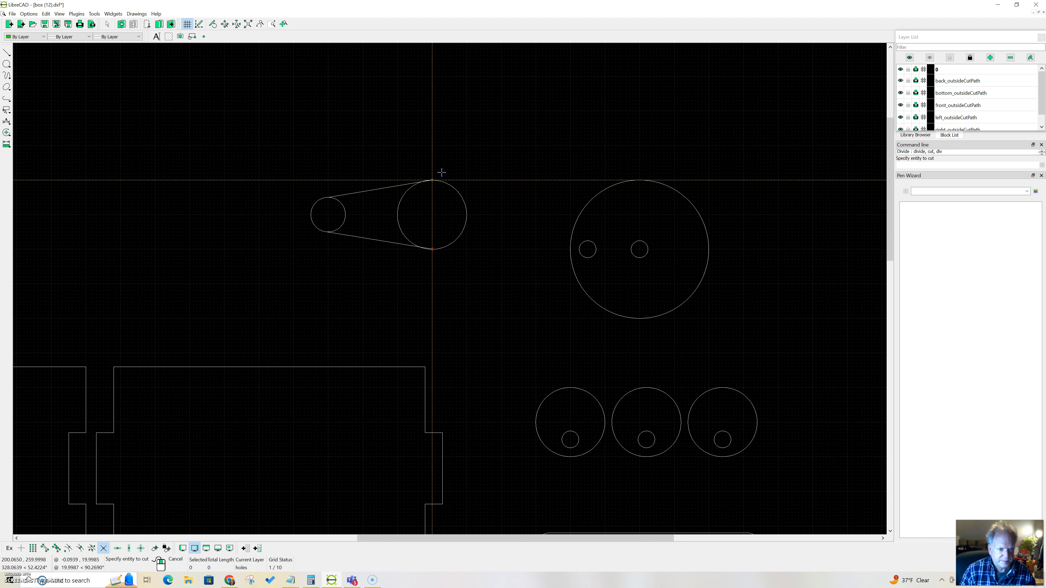
left_click(431, 255)
left_click(431, 255)
right_click(423, 309)
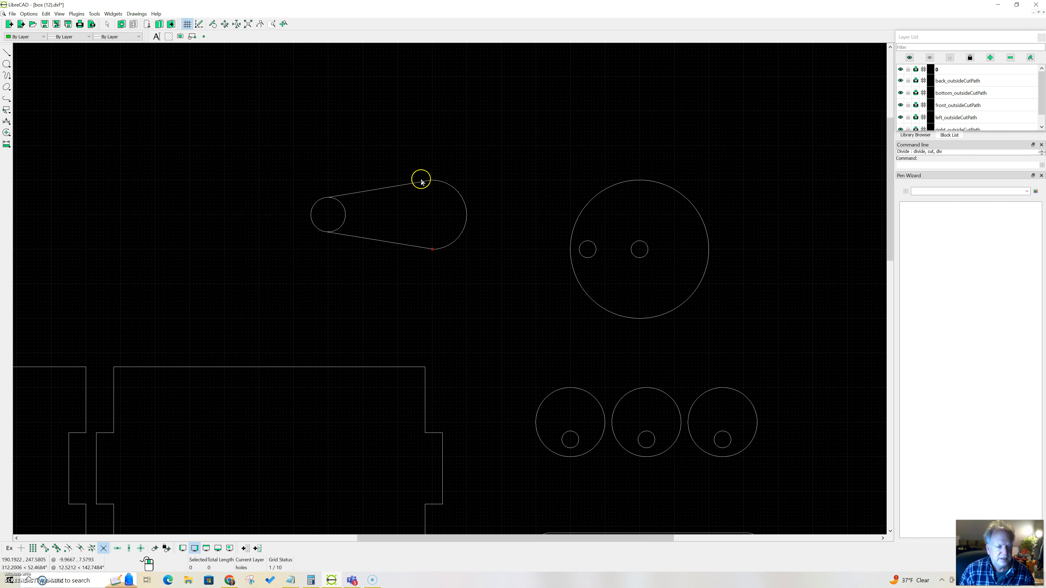
Divide the radius 5 circle at its top and bottom line endpoints and delete the arc inside the teardrop outline.
right_click(397, 140)
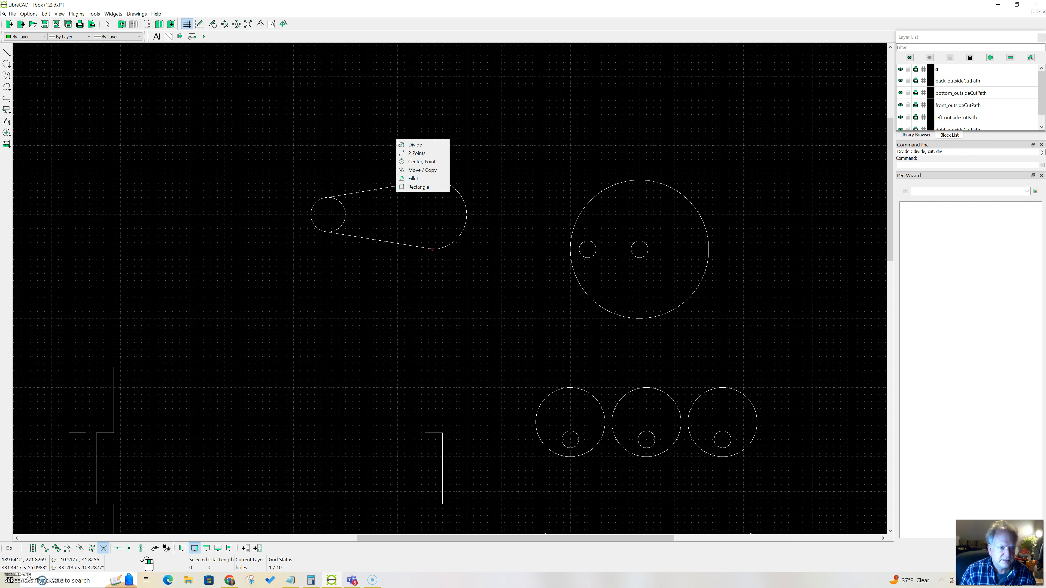
left_click(404, 147)
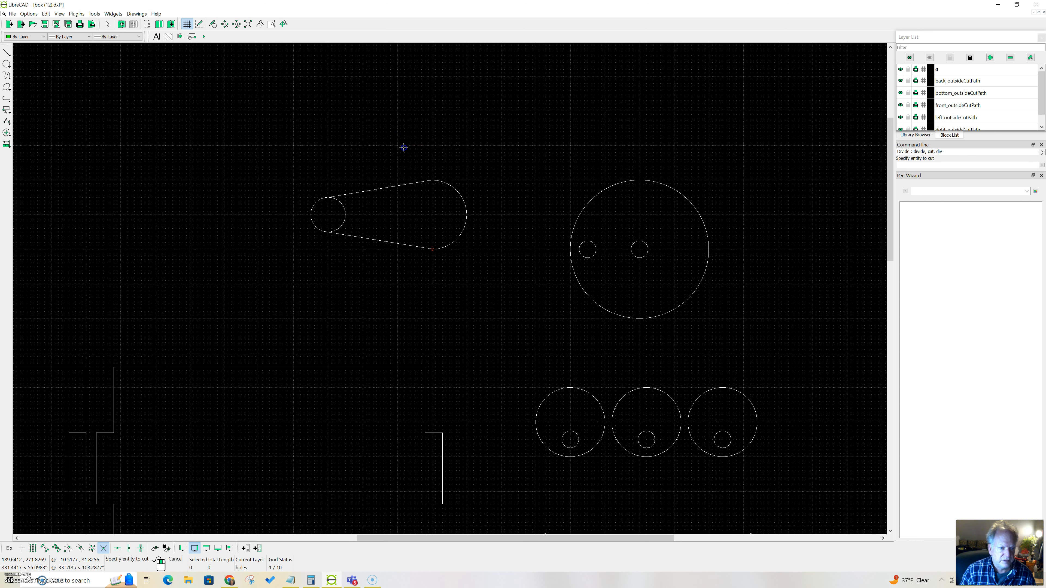
left_click(345, 218)
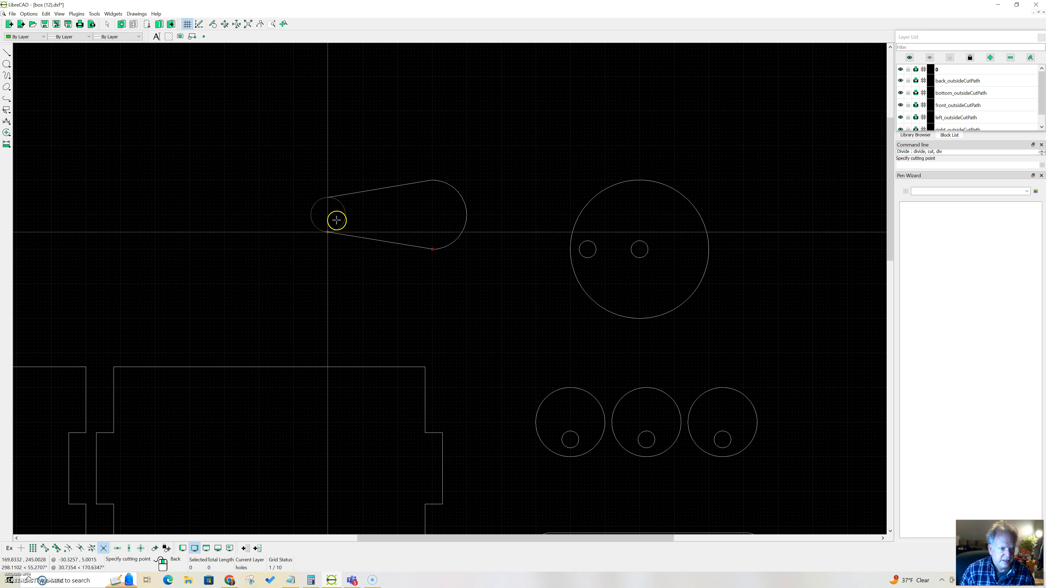
left_click(327, 193)
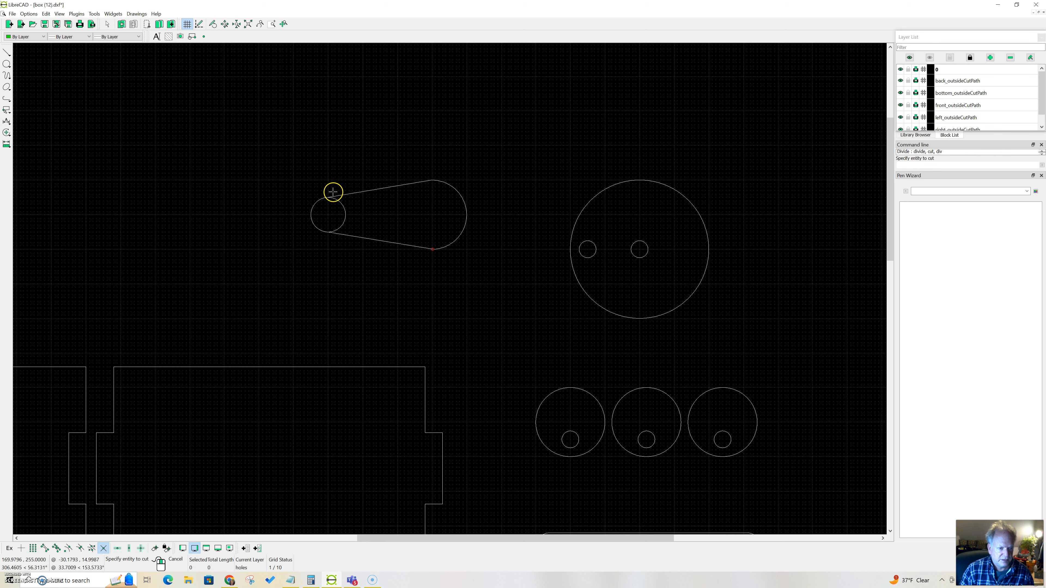
left_click(346, 219)
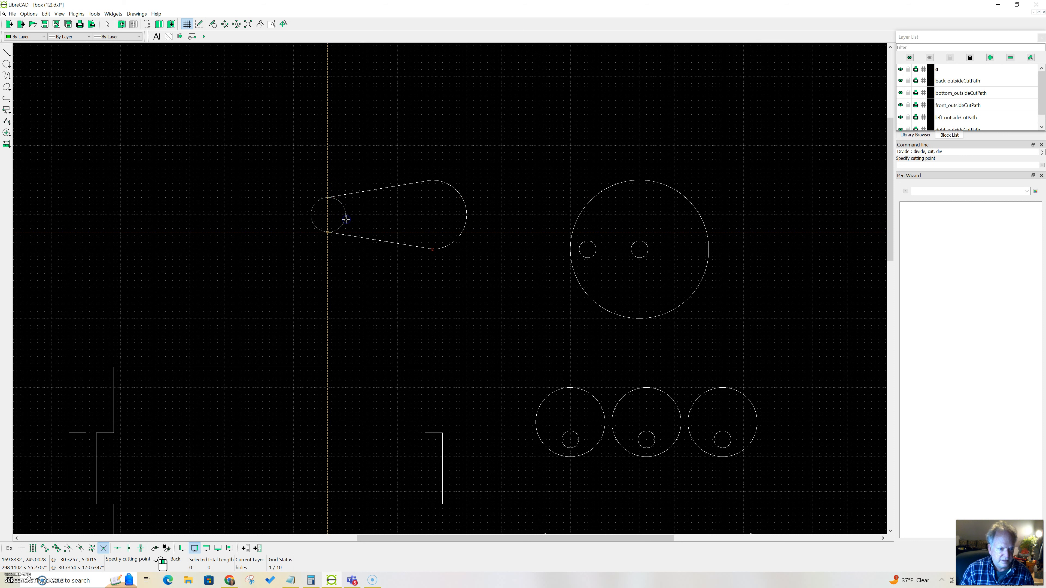
left_click(324, 237)
key("Escape")
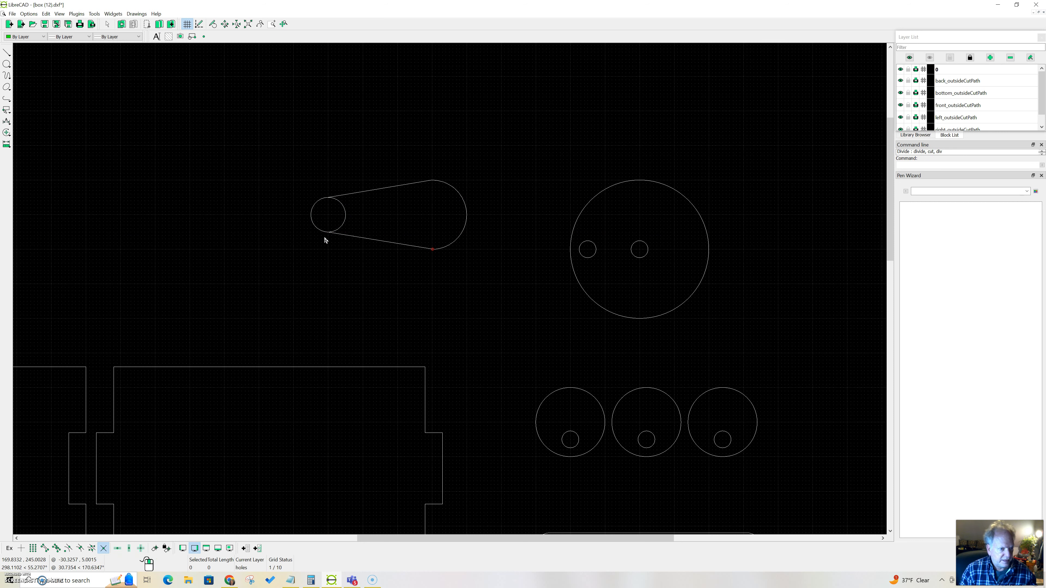
left_click(346, 219)
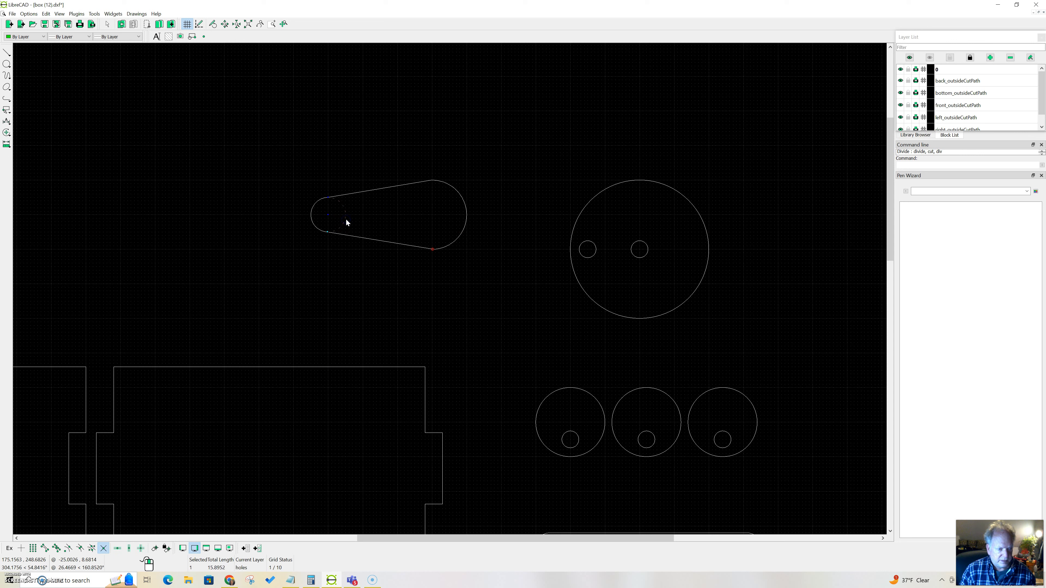
key("Delete")
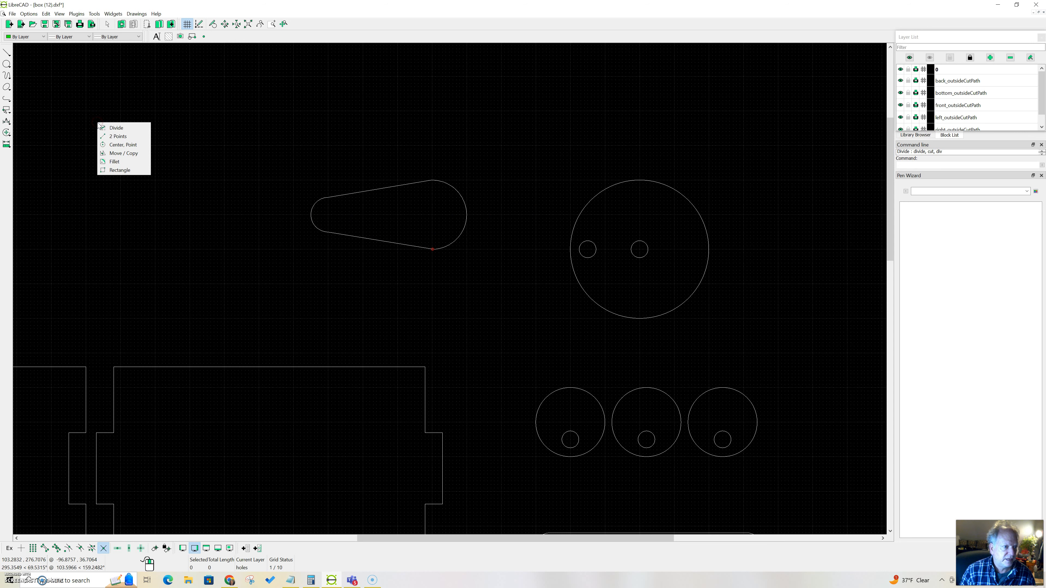
Switch from intersection to grid snapping and draw a radius 2.45 axle hole centred at 200,250 in the teardrop's large end.
left_click(119, 145)
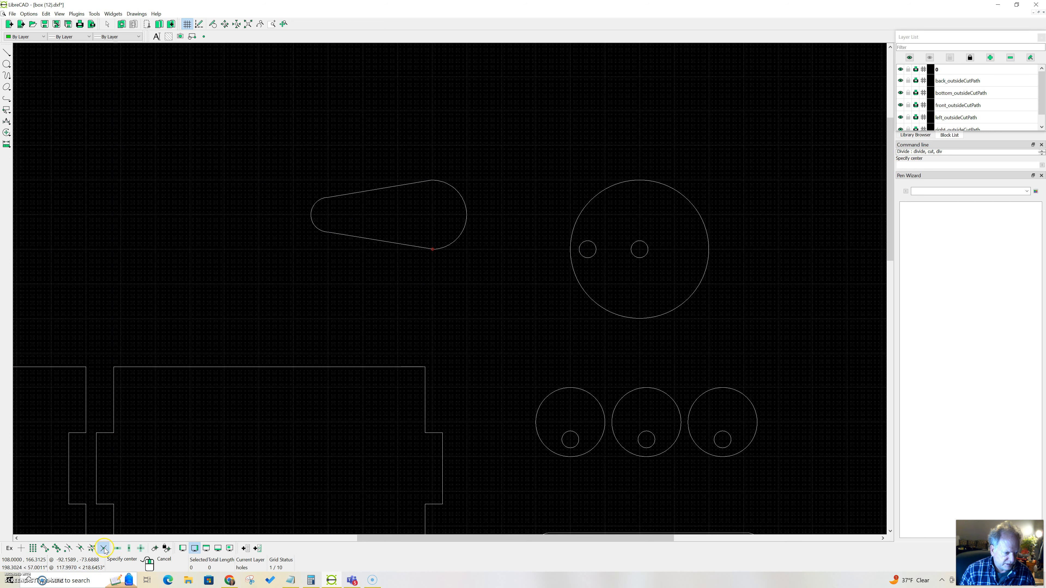
left_click(33, 548)
left_click(102, 548)
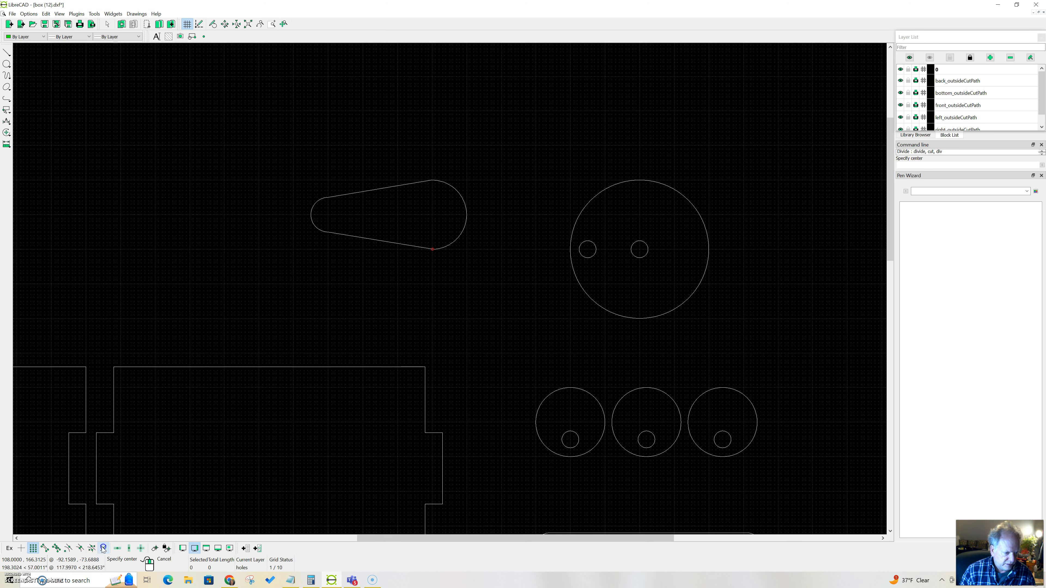
left_click(431, 216)
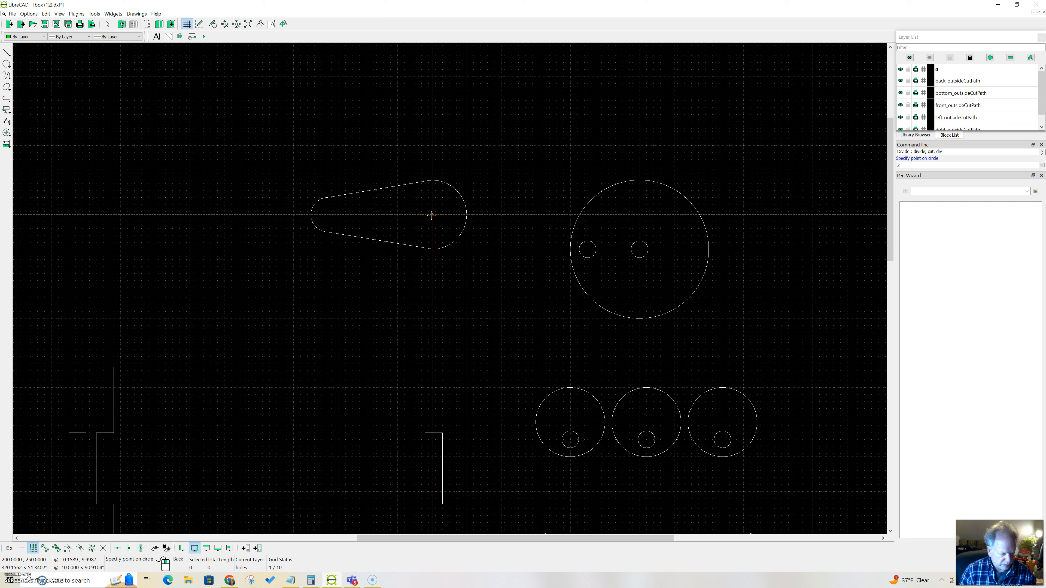
type("2.45")
key("Return")
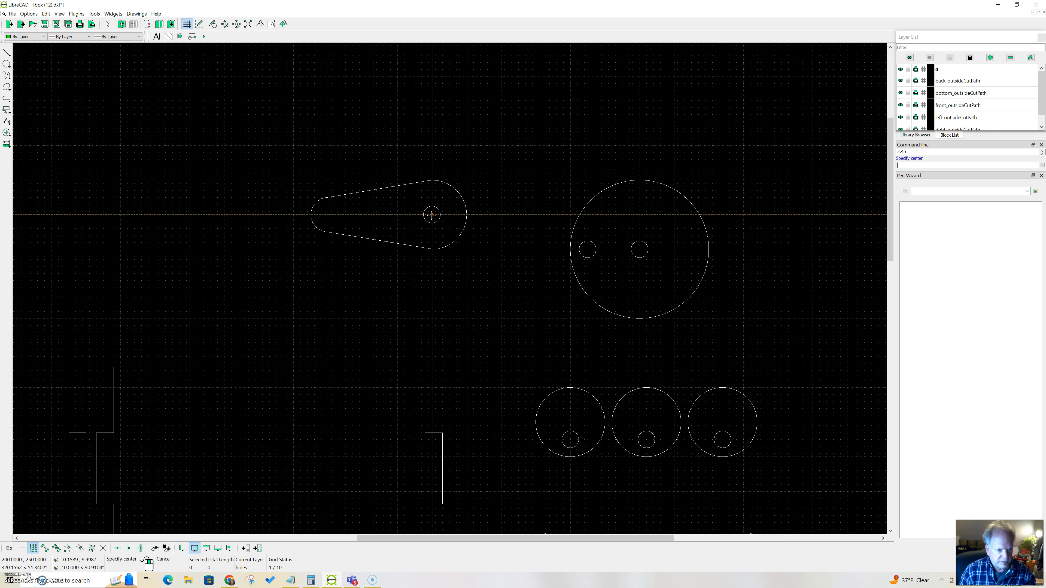
Draw a second hole of radius 2.45 centred at 170,250 in the teardrop's small end.
left_click(329, 215)
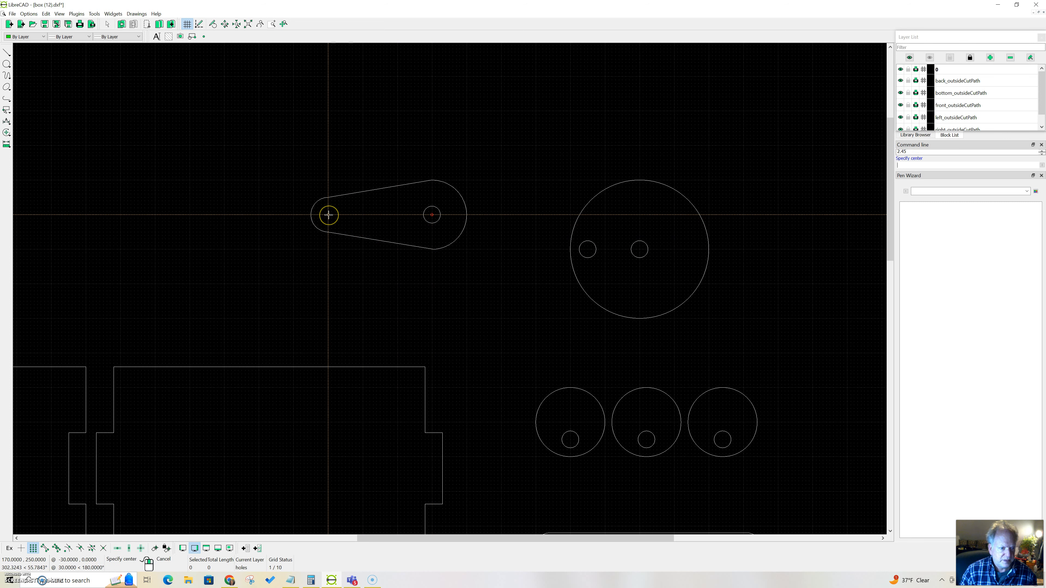
type("2")
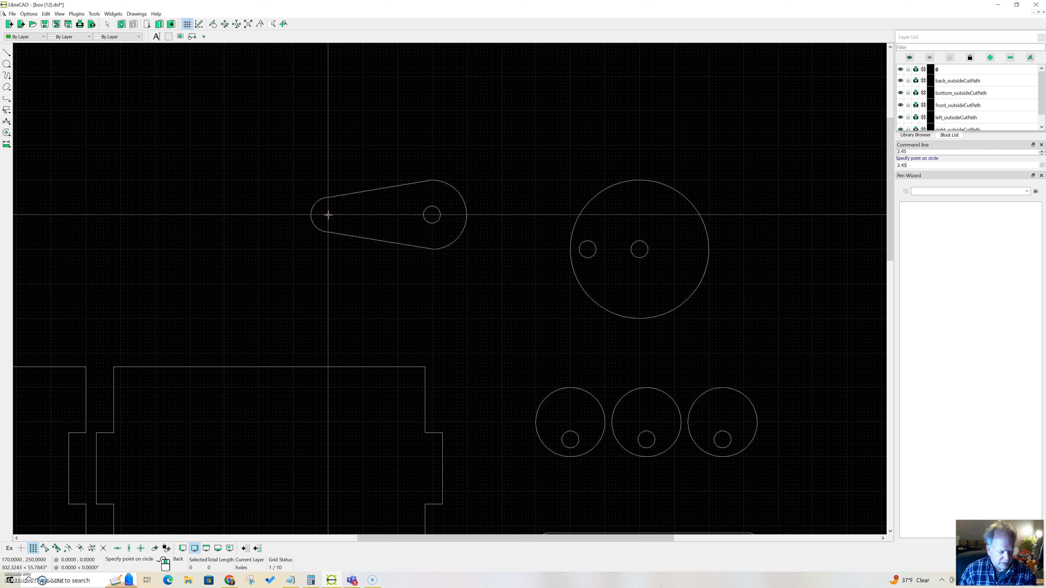
type(".45")
key("Return")
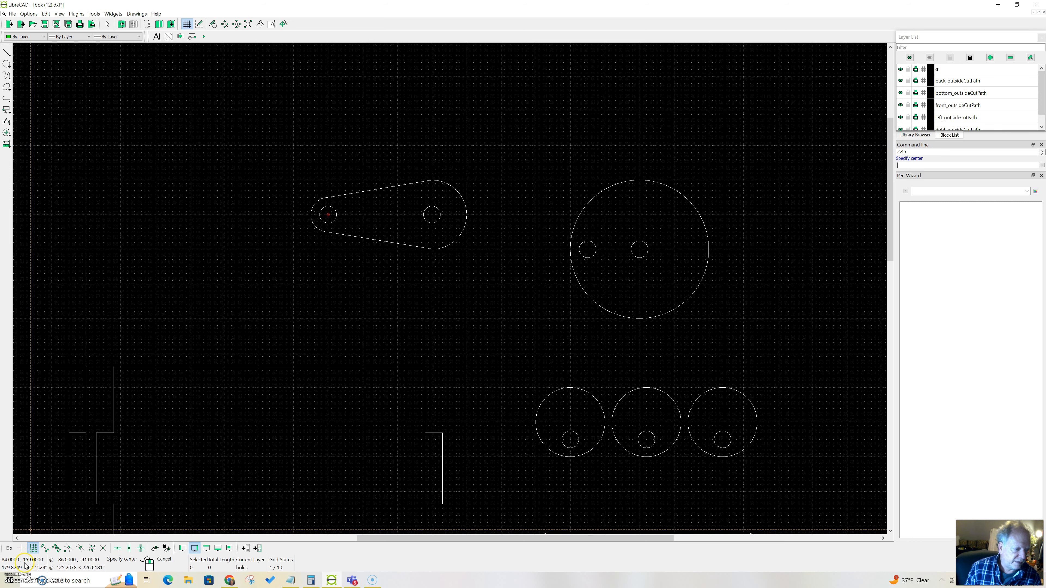
key("Escape")
Copy the whole teardrop cam with its holes above the original, from 200,250 to 201,277, keeping the original, and clear the selection.
left_click_drag(288, 144, 506, 287)
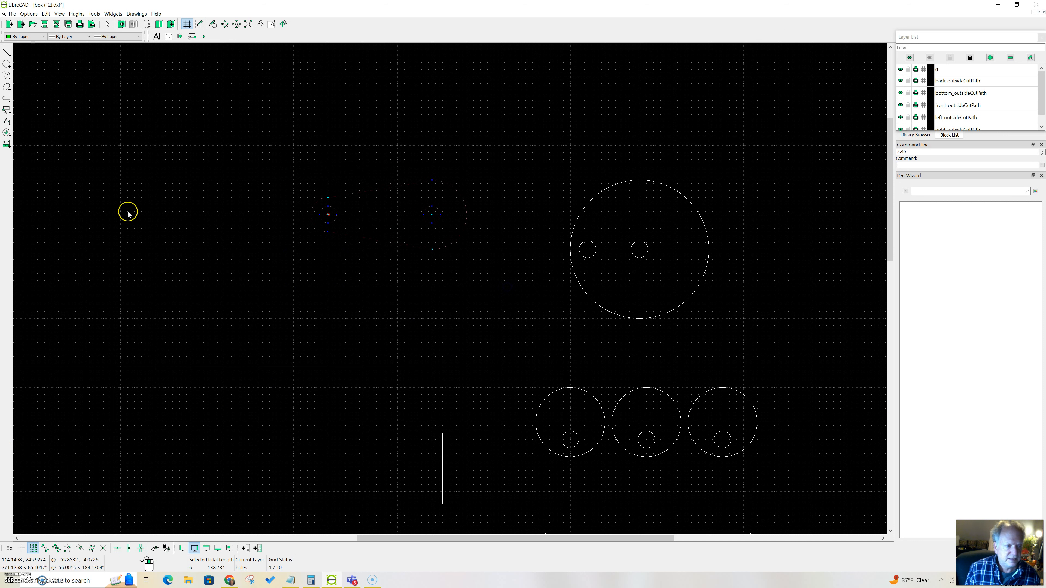
right_click(144, 205)
left_click(155, 235)
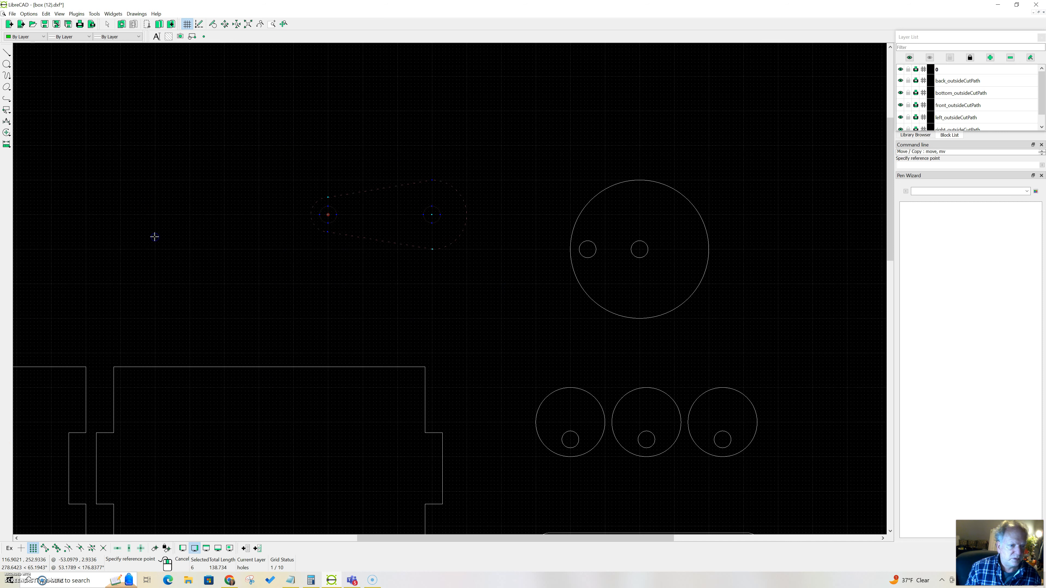
left_click(432, 214)
left_click(435, 121)
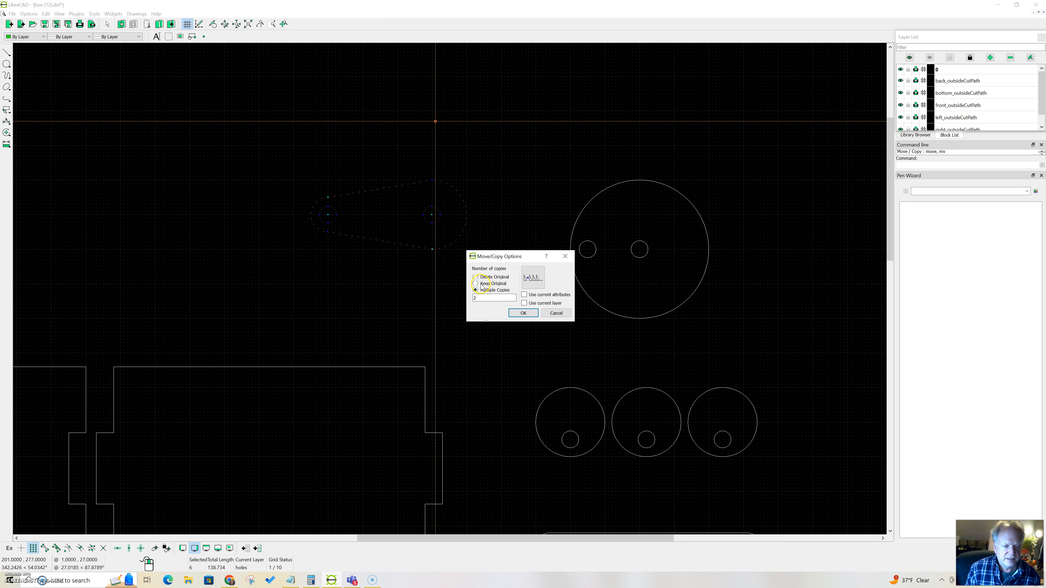
left_click(478, 284)
left_click(524, 313)
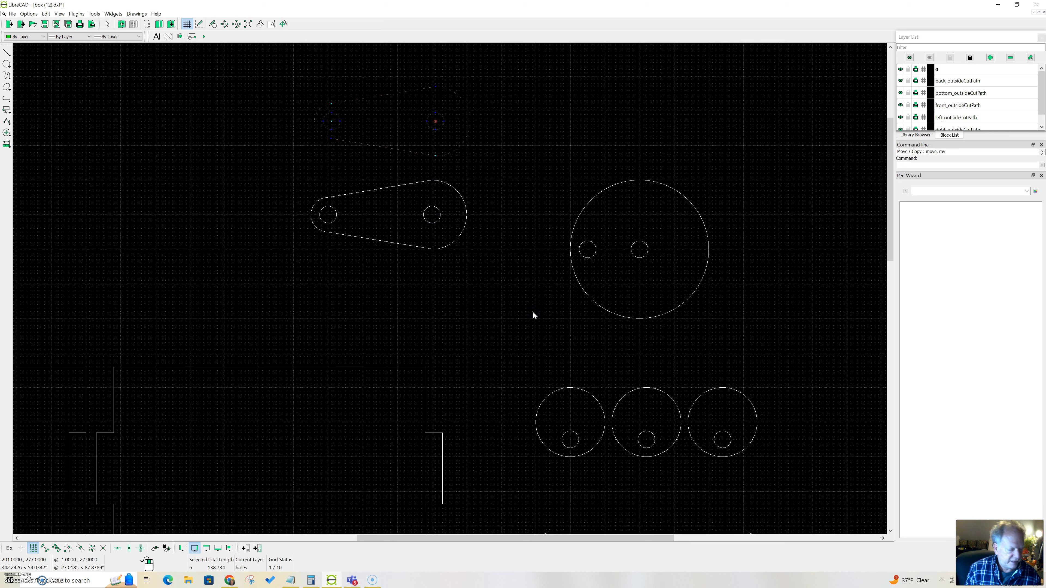
left_click(523, 307)
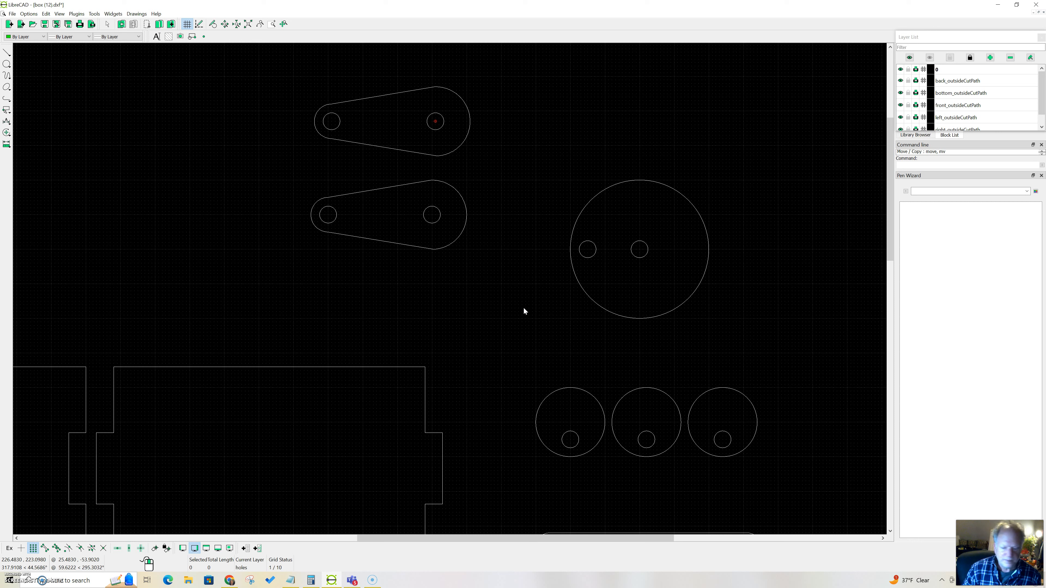
left_click(532, 353)
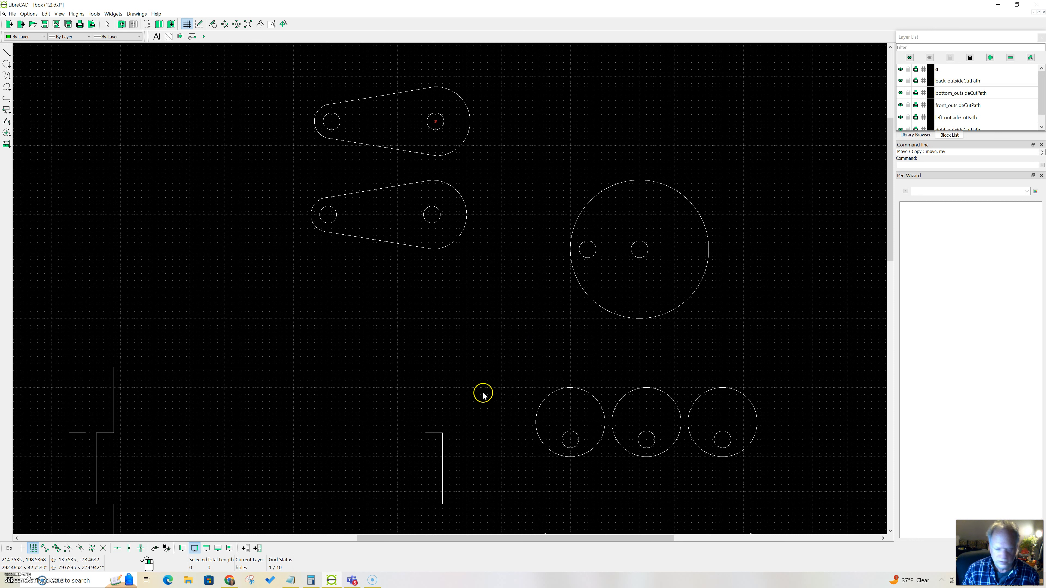